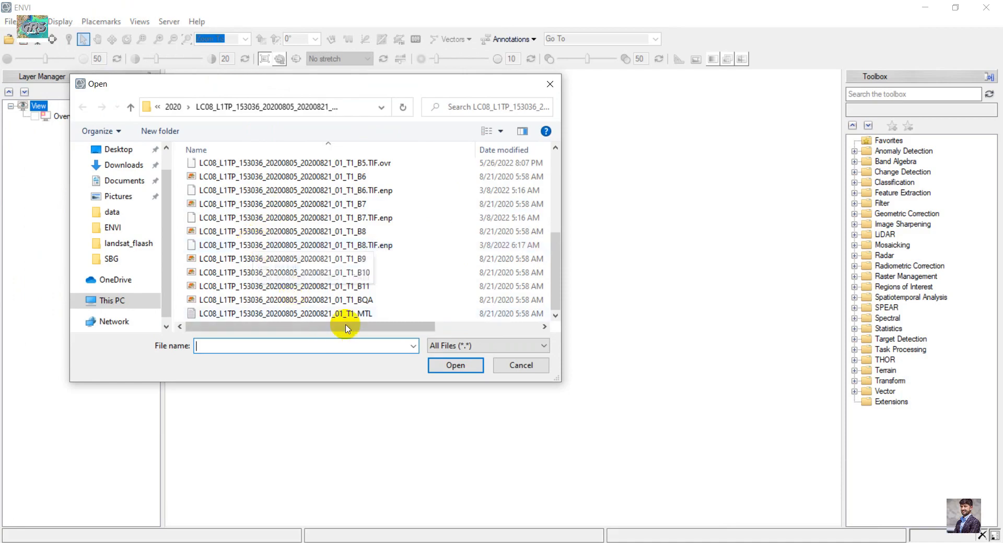
- Open the Landsat 8 metadata file LC08_L1TP_153036_20200805_20200821_01_T1_MTL
{"action": "left_click", "coordinate": [365, 314]}
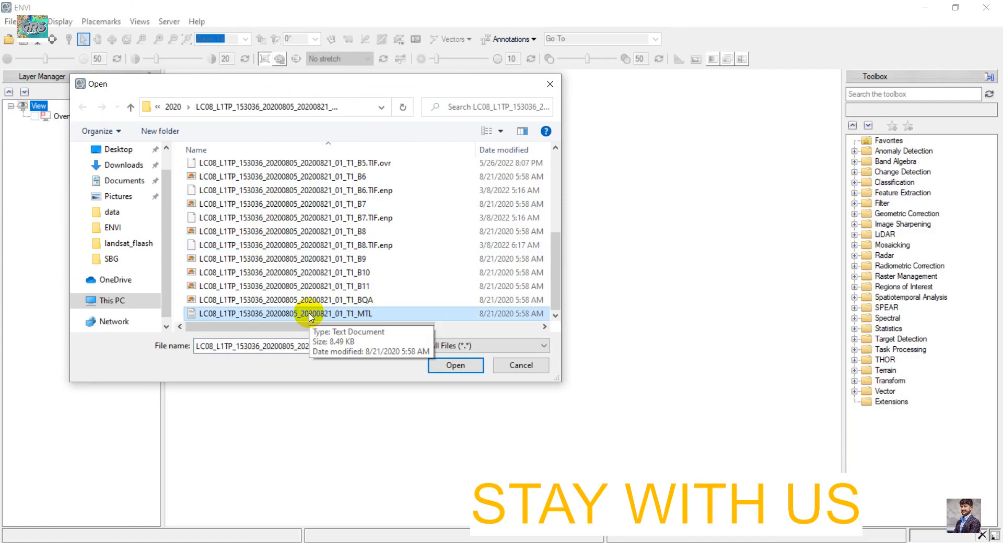
{"action": "left_click", "coordinate": [456, 366]}
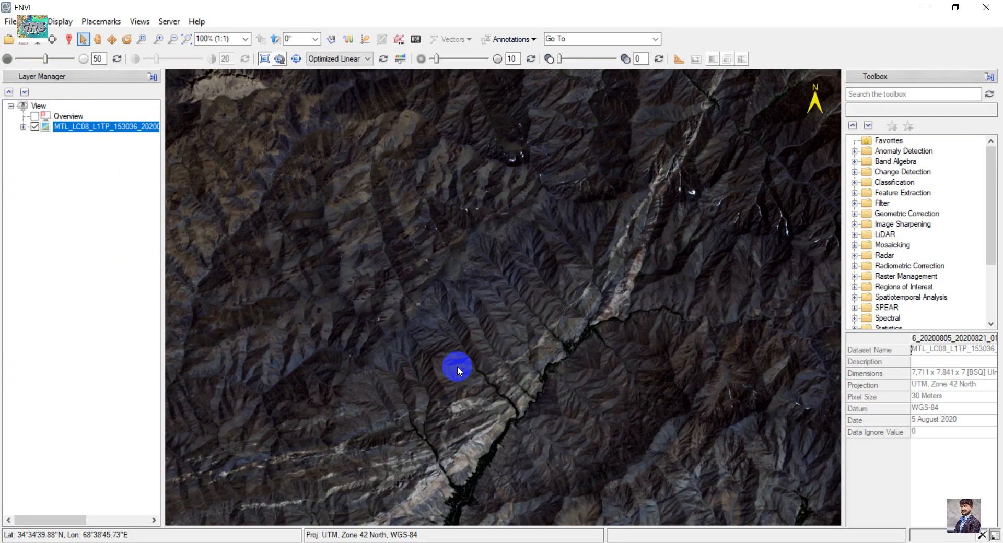
- Load the multispectral dataset as a colour-infrared composite from the Data Manager and close the manager
{"action": "left_click", "coordinate": [52, 39]}
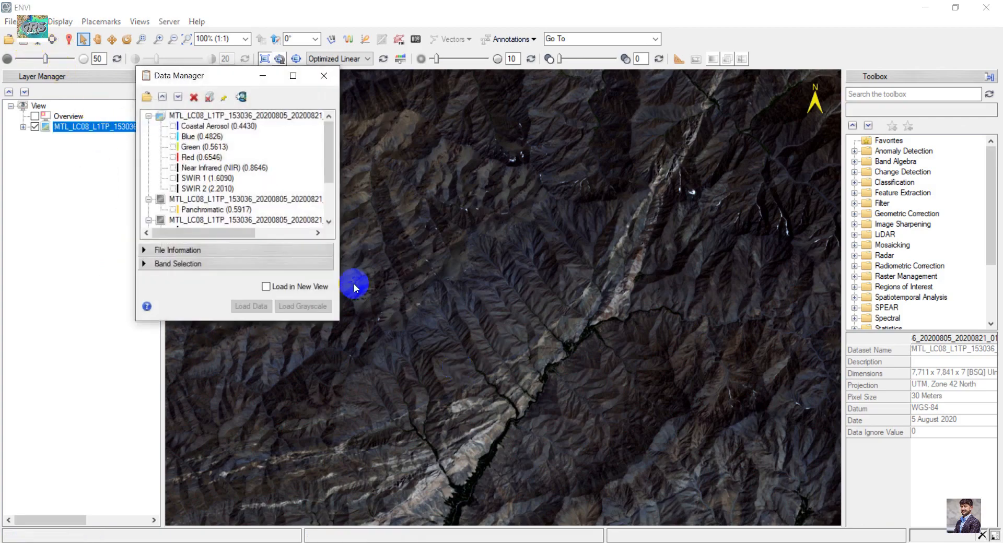
{"action": "right_click", "coordinate": [230, 116]}
{"action": "left_click", "coordinate": [261, 135]}
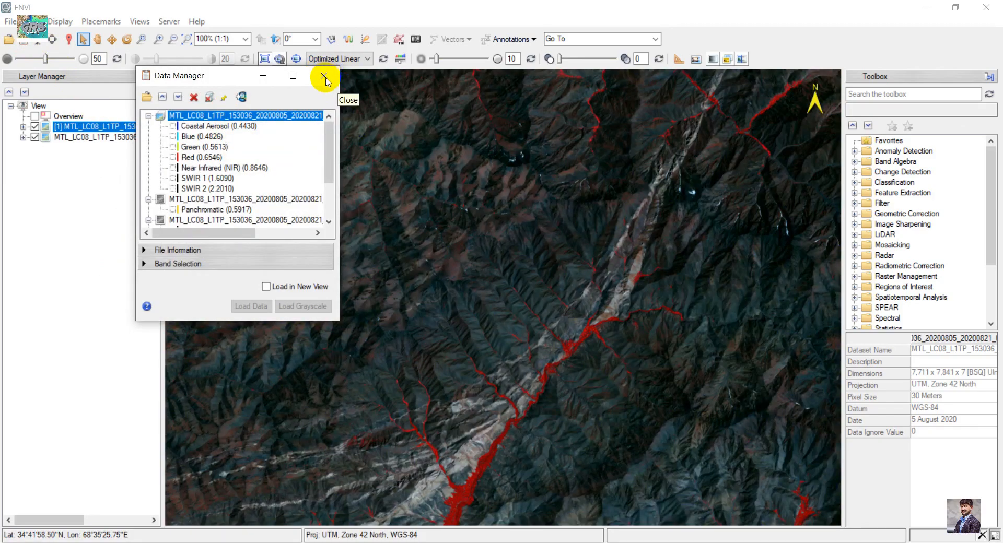
{"action": "left_click", "coordinate": [325, 77]}
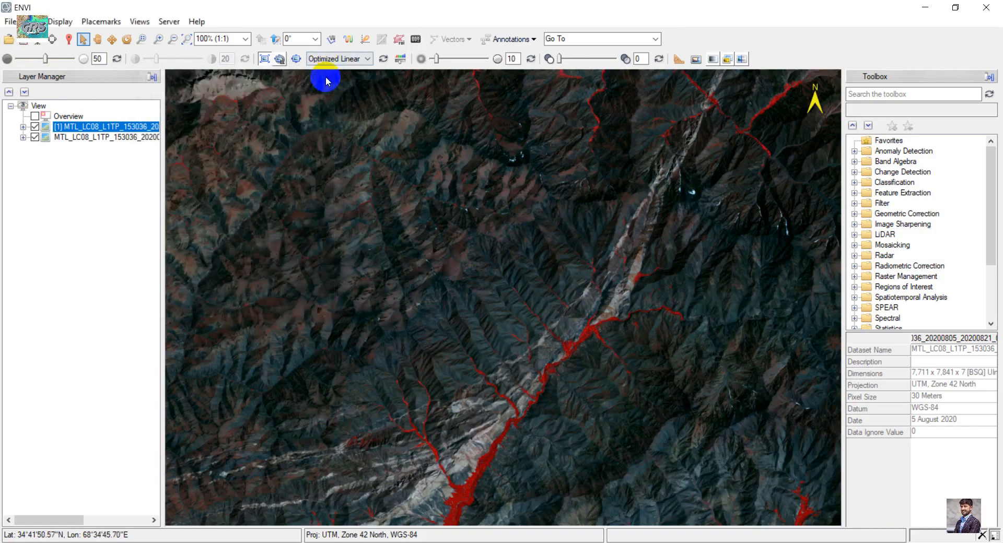
- Inspect the colour-infrared composite across the scene
{"action": "left_click", "coordinate": [97, 39]}
{"action": "left_click_drag", "start_coordinate": [618, 276], "coordinate": [642, 253]}
{"action": "scroll", "coordinate": [636, 376], "scroll_direction": "down", "scroll_amount": 2}
{"action": "scroll", "coordinate": [600, 365], "scroll_direction": "down", "scroll_amount": 3}
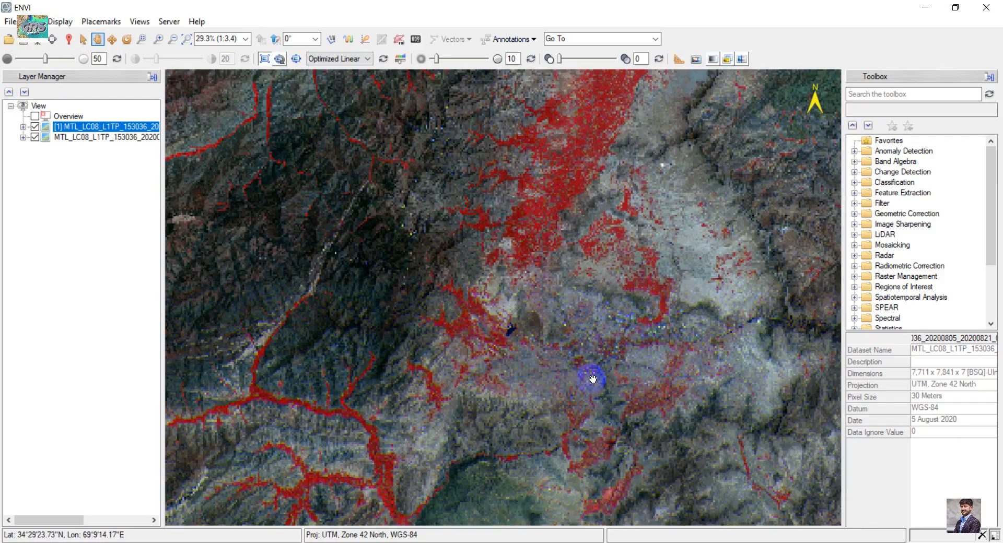
{"action": "scroll", "coordinate": [593, 378], "scroll_direction": "down", "scroll_amount": 2}
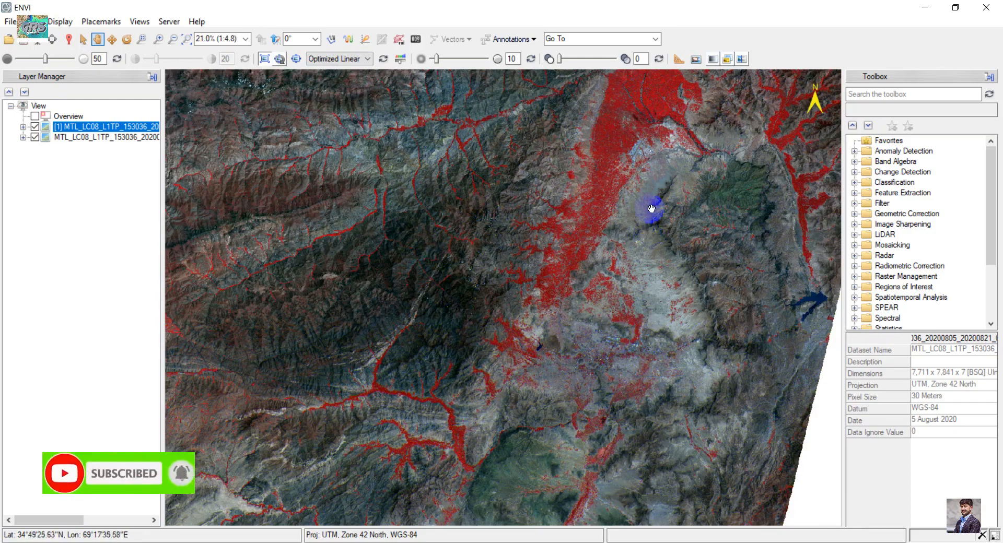
{"action": "left_click_drag", "start_coordinate": [651, 211], "coordinate": [575, 328]}
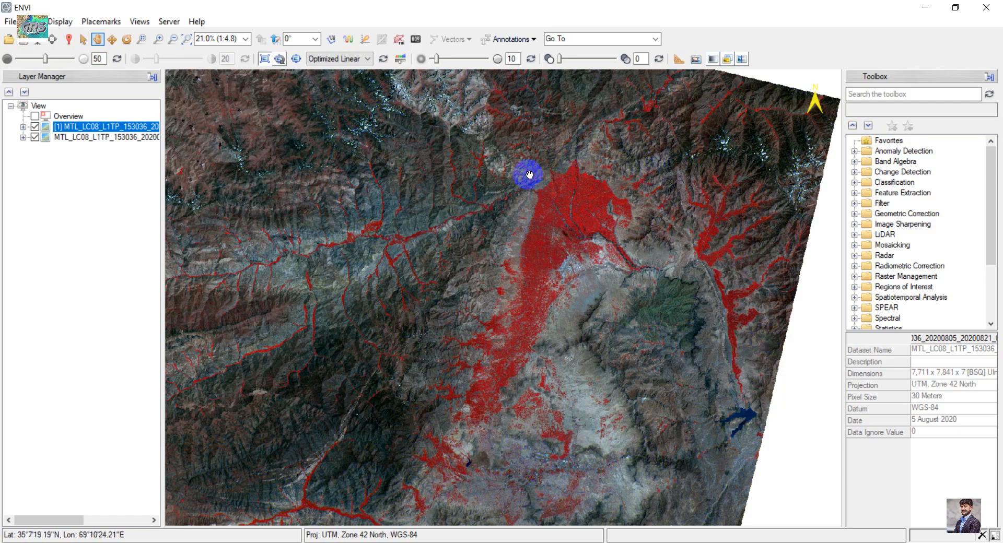
- Search the toolbox for radio and launch Radiometric Calibration
{"action": "left_click", "coordinate": [882, 93]}
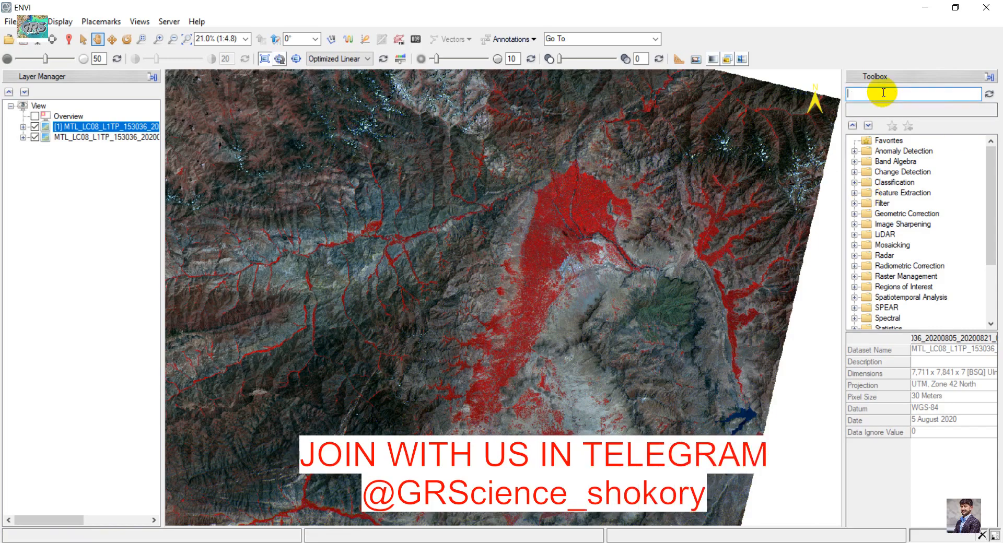
{"action": "type", "text": "radio"}
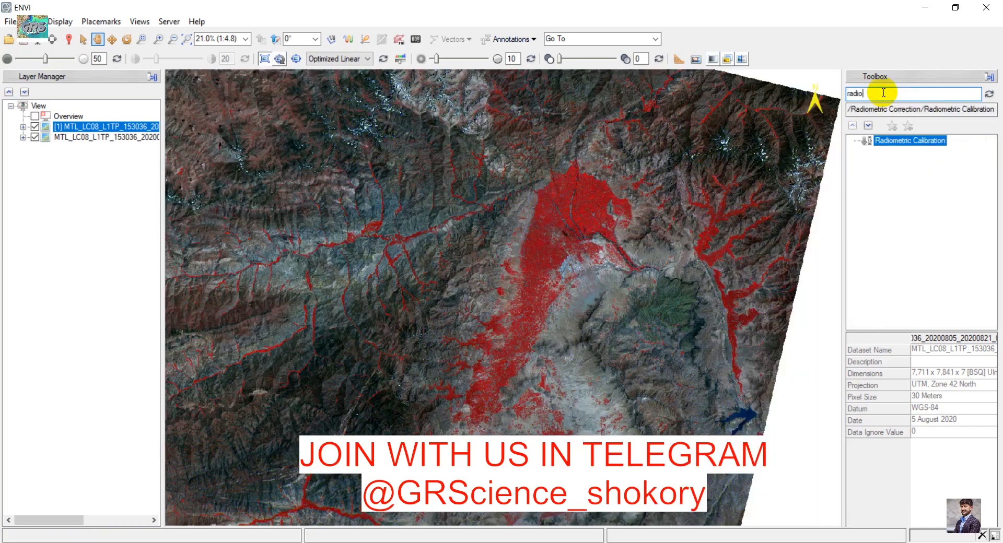
{"action": "double_click", "coordinate": [919, 141]}
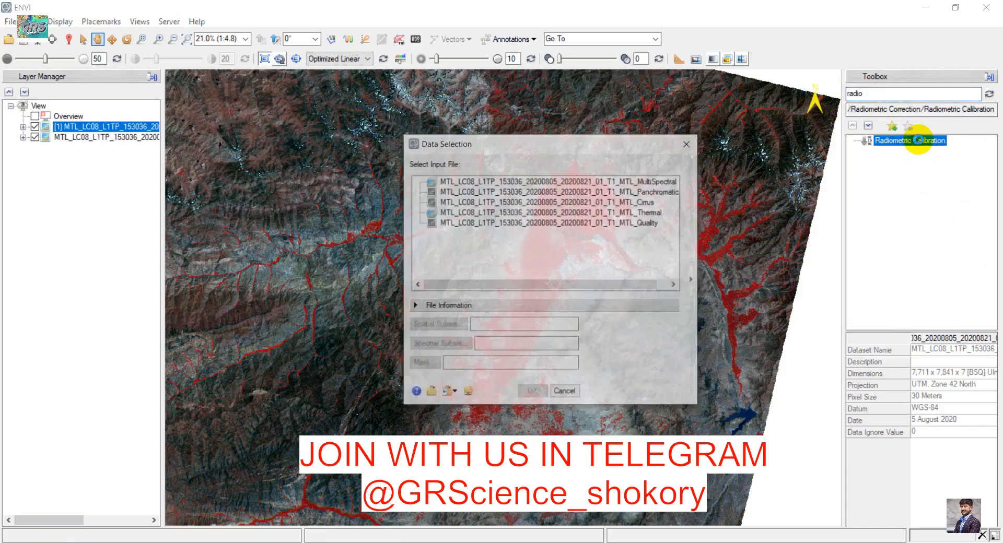
{"action": "left_click_drag", "start_coordinate": [506, 290], "coordinate": [580, 284]}
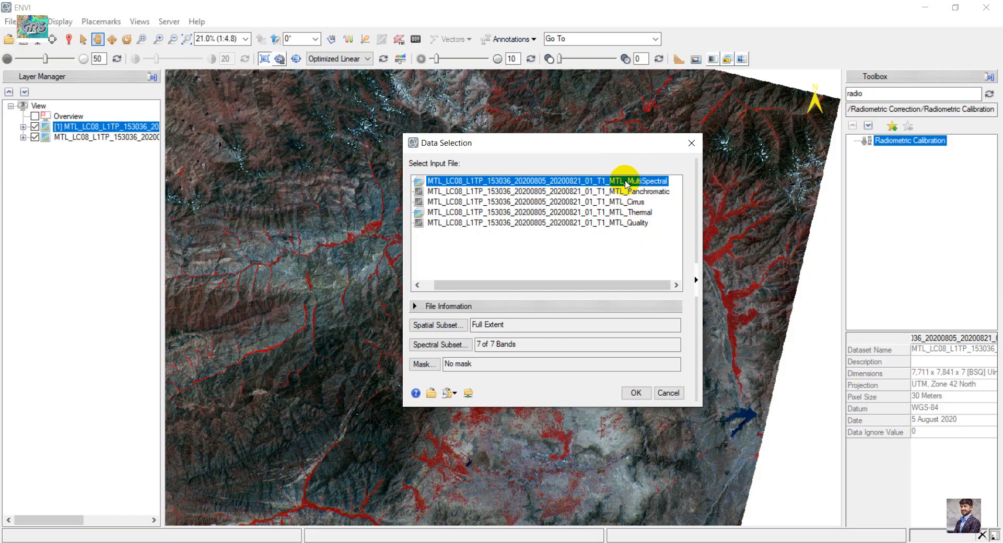
- Define a spatial subset of the MultiSpectral file covering about columns 4231–6469 and rows 1445–5450
{"action": "left_click", "coordinate": [448, 328]}
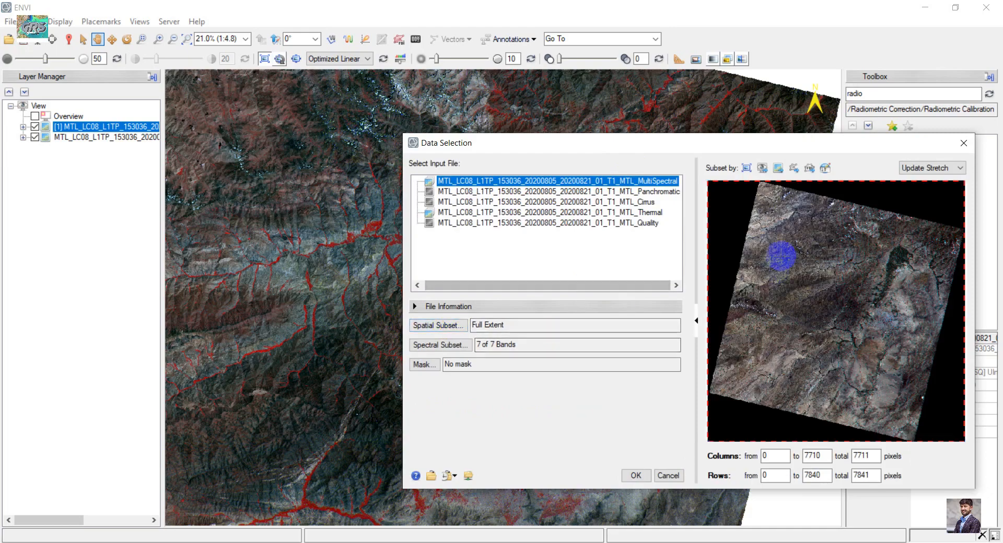
{"action": "left_click_drag", "start_coordinate": [860, 234], "coordinate": [845, 366]}
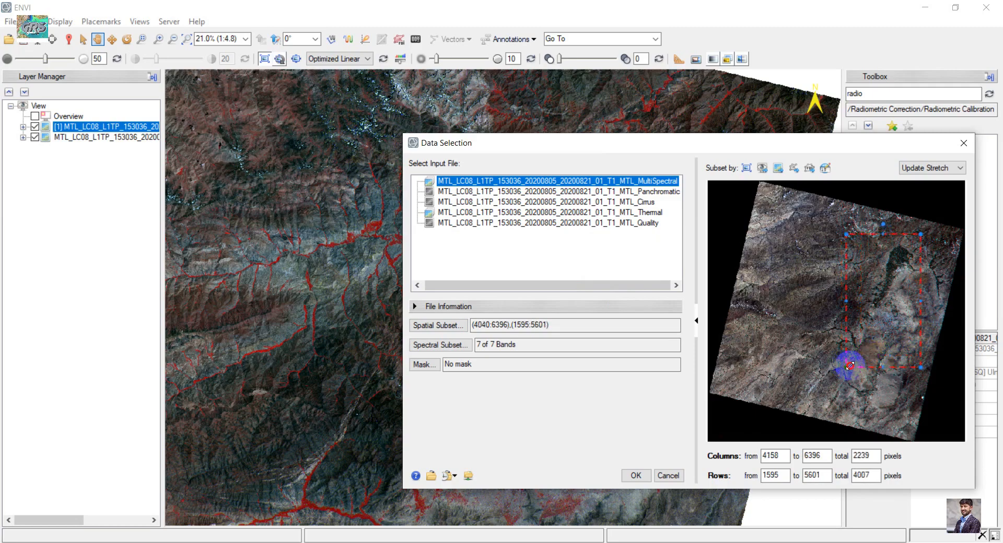
{"action": "left_click_drag", "start_coordinate": [871, 302], "coordinate": [872, 298]}
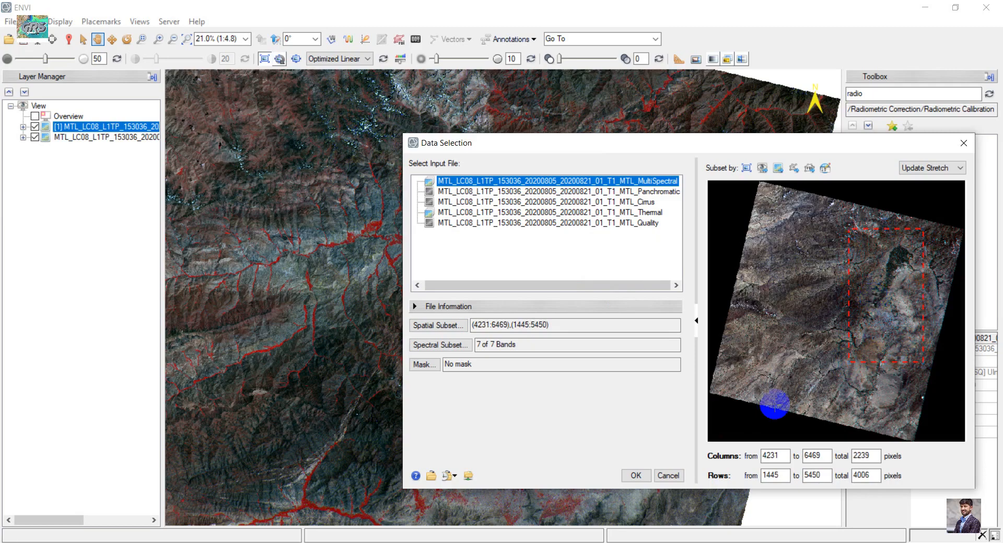
- Exclude the Coastal Aerosol band from the spectral subset and confirm the input selection
{"action": "left_click", "coordinate": [439, 345]}
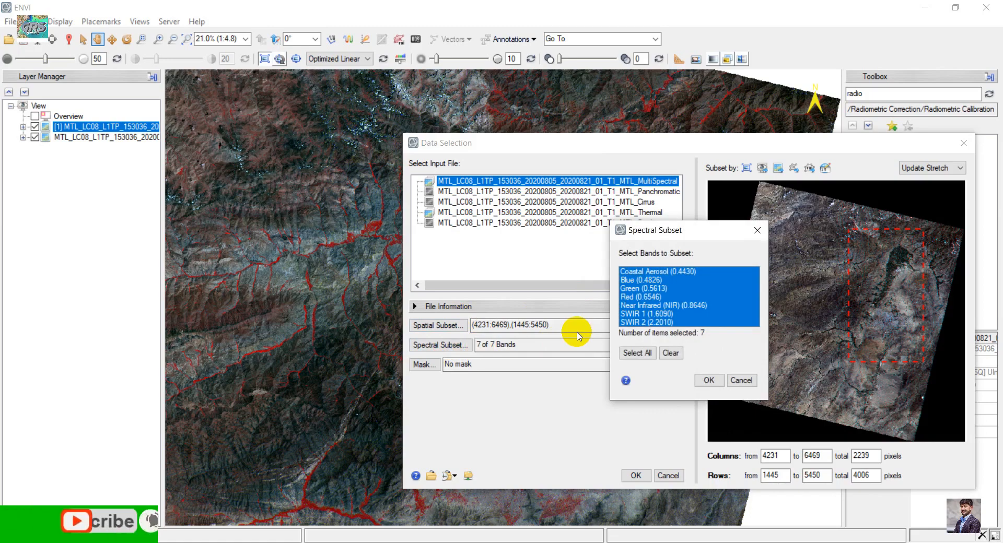
{"action": "left_click", "coordinate": [701, 273]}
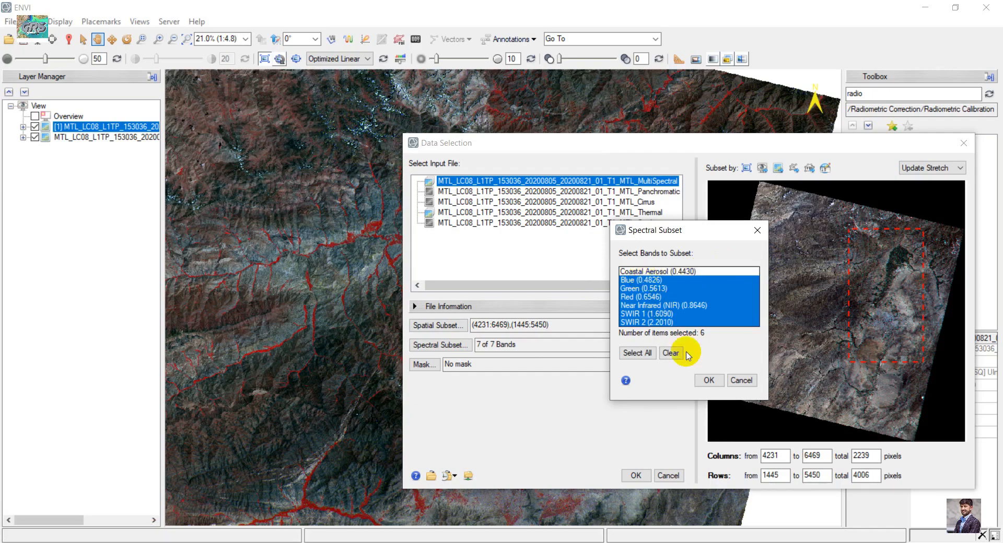
{"action": "left_click", "coordinate": [709, 381]}
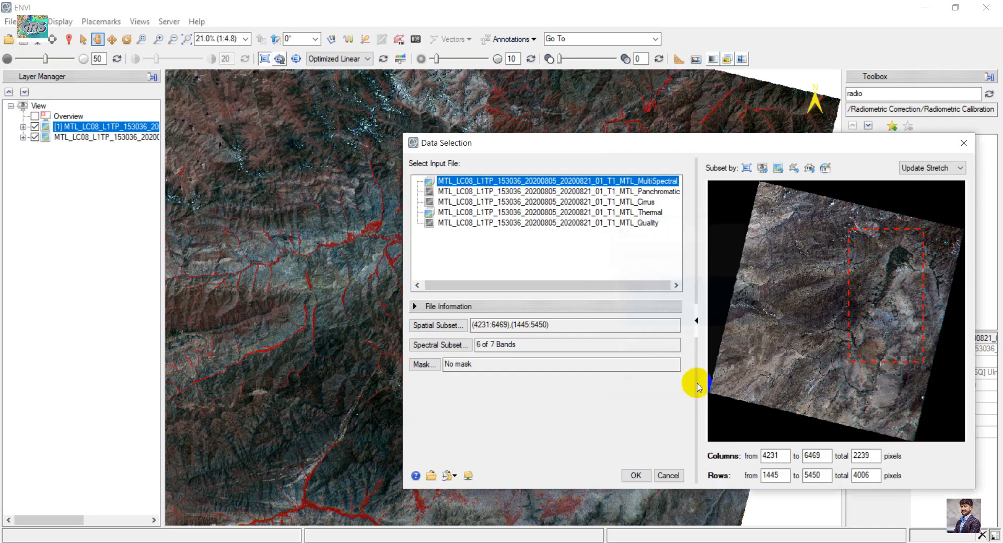
{"action": "left_click", "coordinate": [636, 475]}
- Apply FLAASH settings to the radiometric calibration parameters
{"action": "left_click_drag", "start_coordinate": [465, 158], "coordinate": [476, 151]}
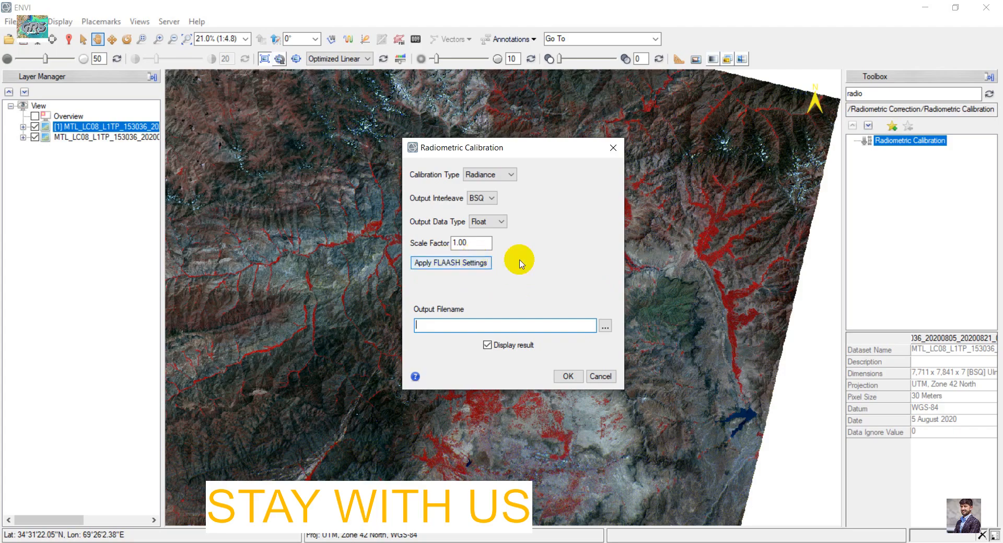
{"action": "left_click", "coordinate": [460, 264]}
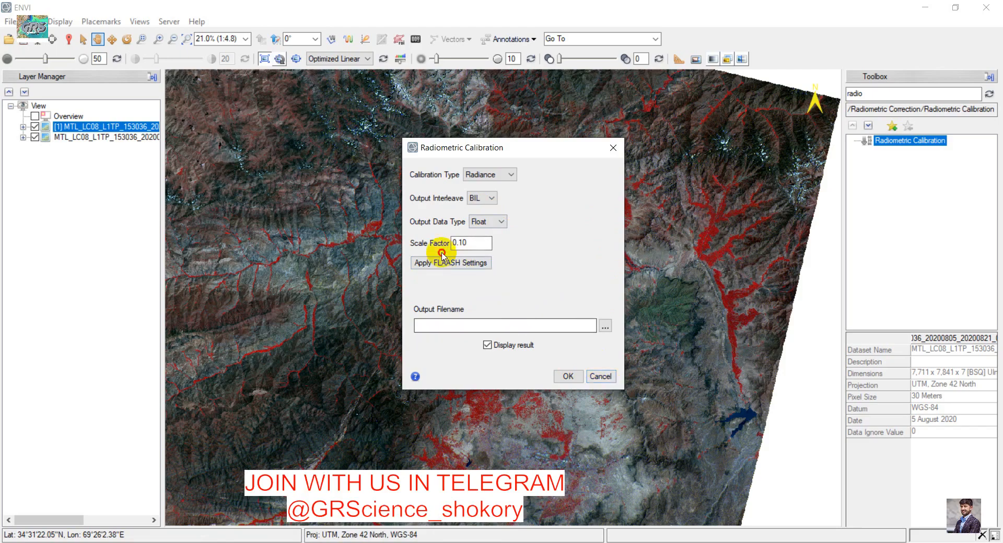
{"action": "left_click", "coordinate": [456, 262]}
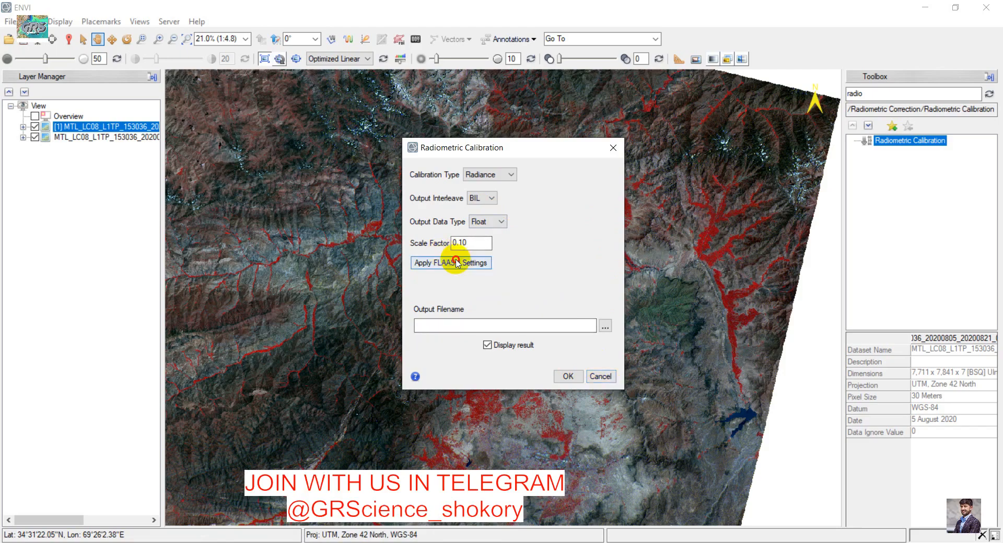
- Save the calibrated output as landsatradiometric.dat in the YouTube_Channel data folder and run the calibration
{"action": "left_click", "coordinate": [601, 324]}
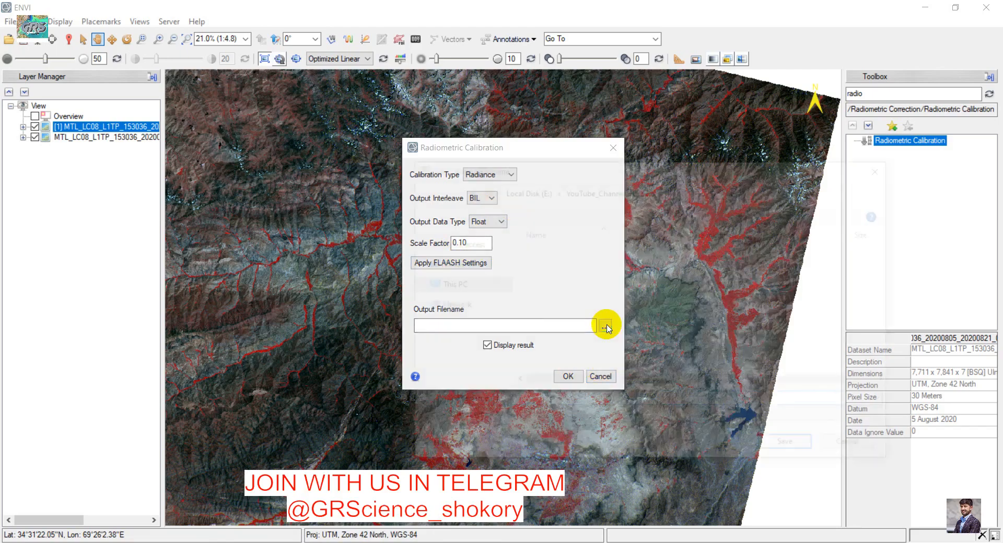
{"action": "left_click_drag", "start_coordinate": [518, 173], "coordinate": [477, 152]}
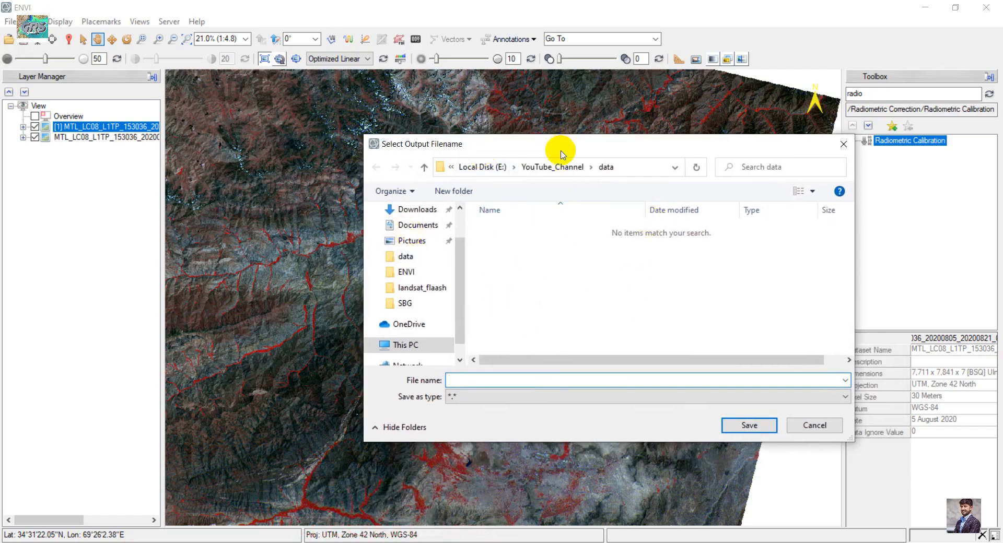
{"action": "left_click_drag", "start_coordinate": [562, 150], "coordinate": [470, 163]}
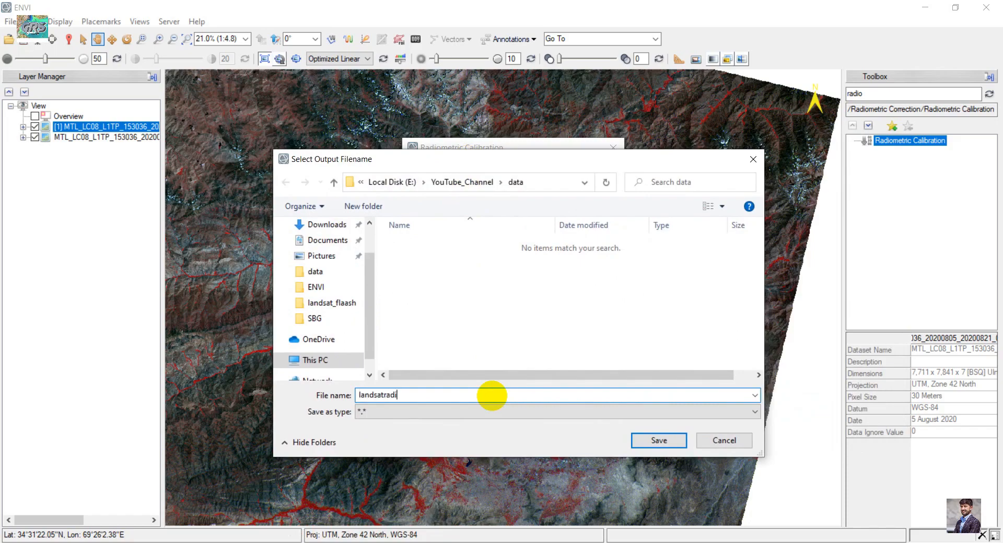
{"action": "key", "text": "Return"}
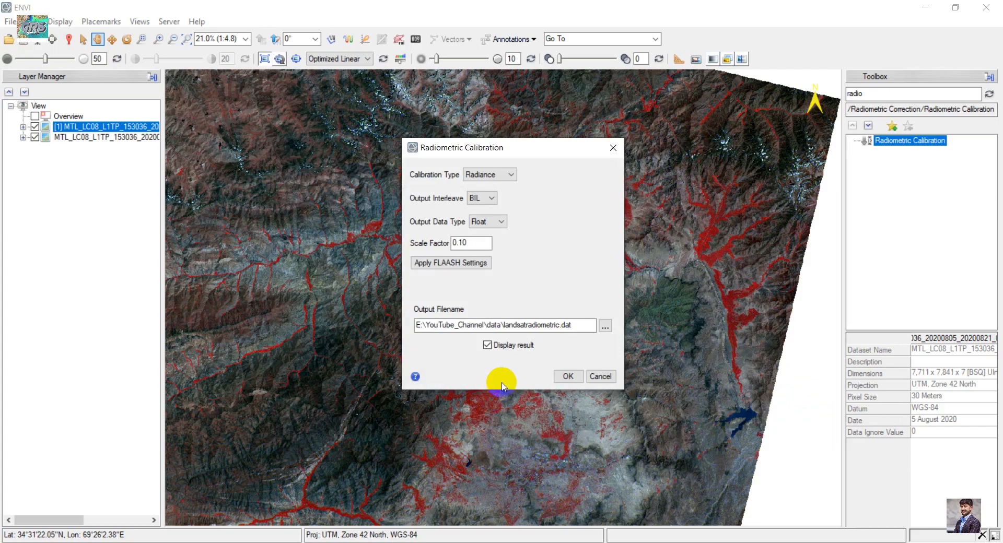
{"action": "left_click", "coordinate": [563, 376]}
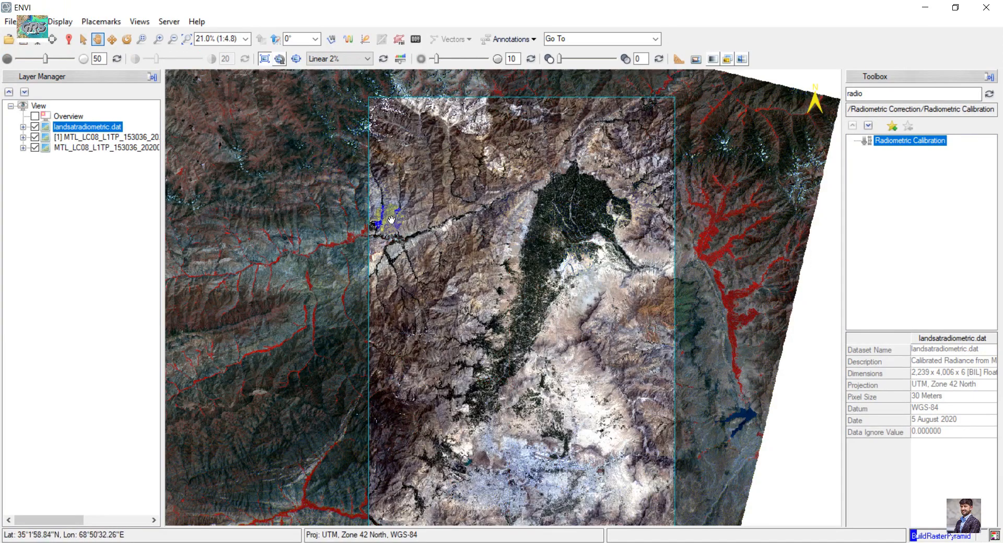
- Hide both original MTL layers so only the landsatradiometric.dat result is displayed
{"action": "left_click", "coordinate": [35, 136]}
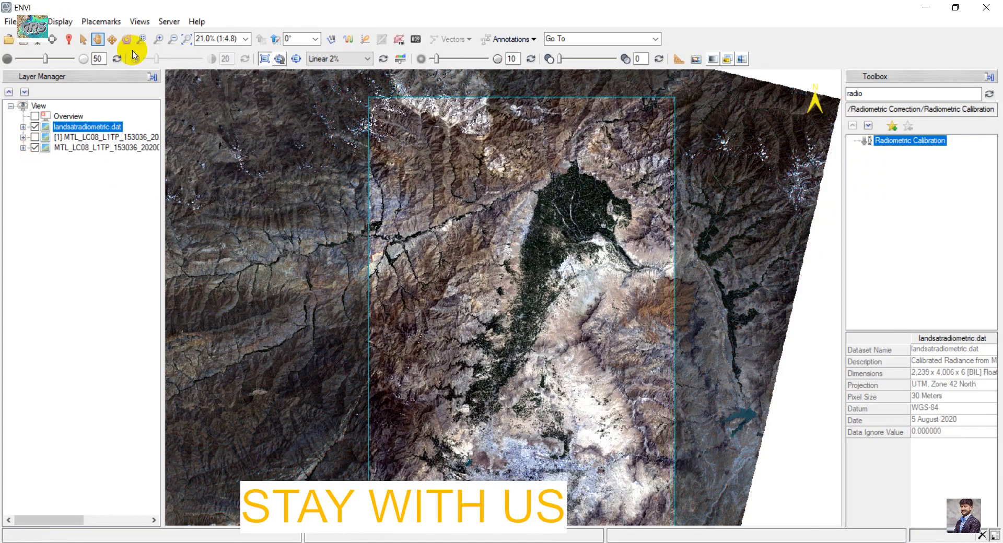
{"action": "left_click", "coordinate": [35, 149]}
{"action": "left_click_drag", "start_coordinate": [577, 271], "coordinate": [534, 247]}
{"action": "scroll", "coordinate": [534, 247], "scroll_direction": "down", "scroll_amount": 2}
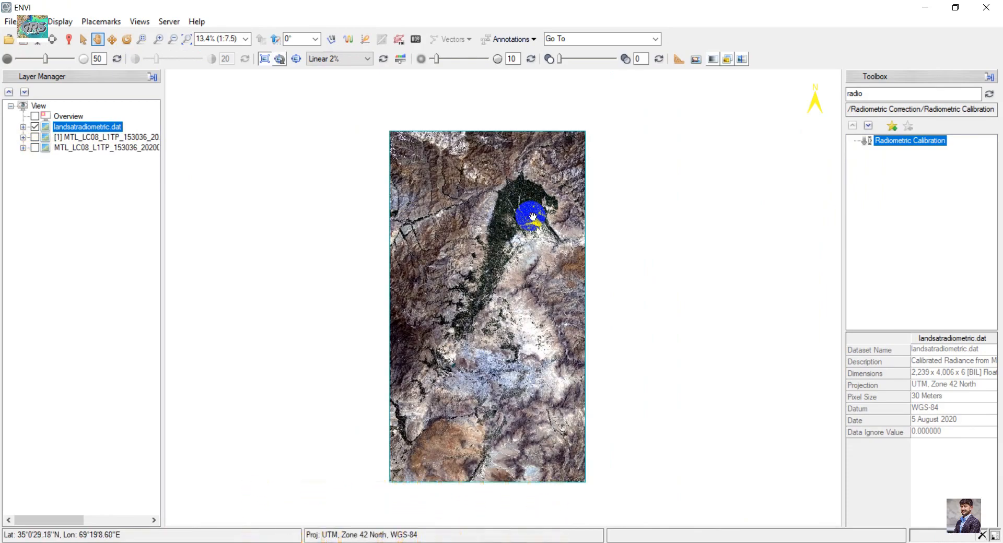
{"action": "scroll", "coordinate": [509, 212], "scroll_direction": "up", "scroll_amount": 2}
{"action": "scroll", "coordinate": [508, 213], "scroll_direction": "down", "scroll_amount": 1}
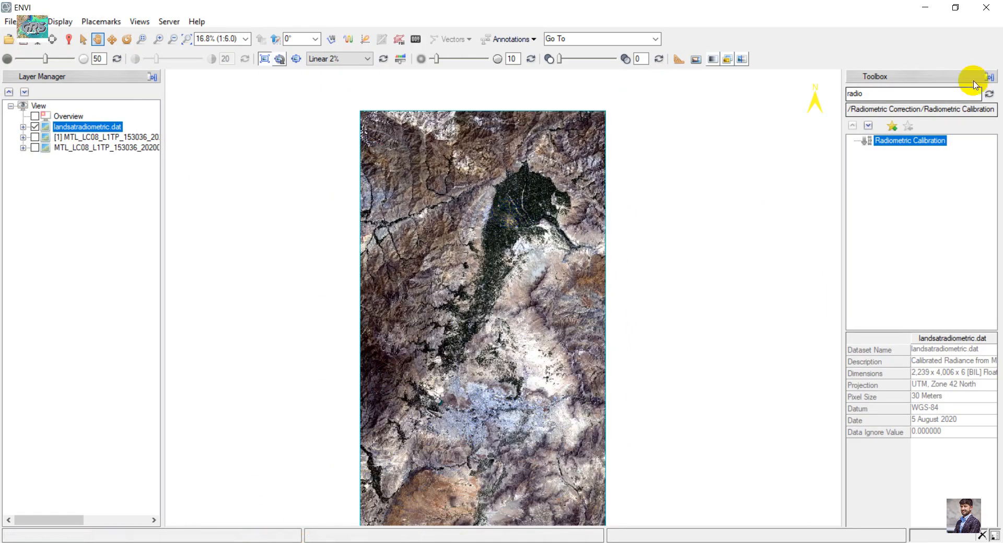
- Search the toolbox for flaas and open FLAASH Atmospheric Correction
{"action": "double_click", "coordinate": [914, 92]}
{"action": "type", "text": "f"}
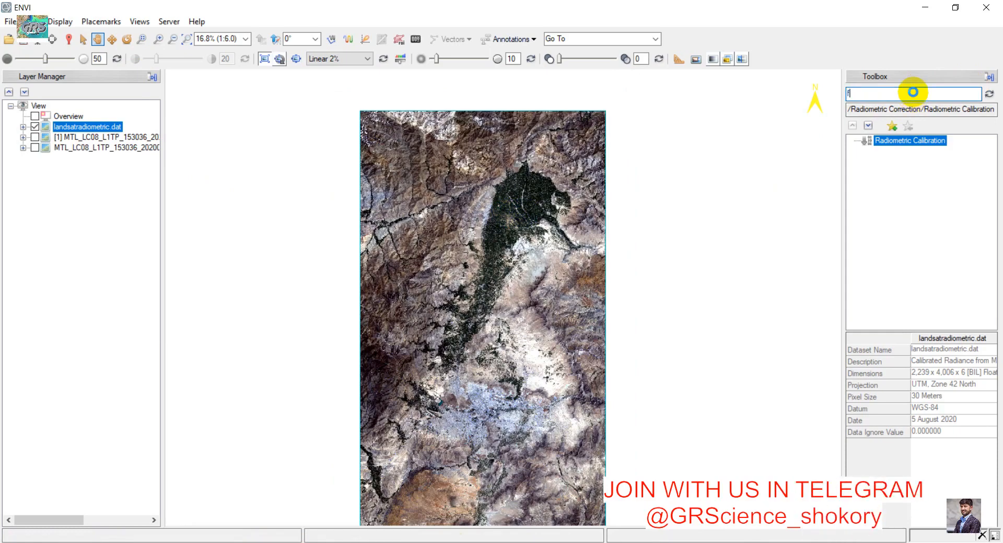
{"action": "type", "text": "laas"}
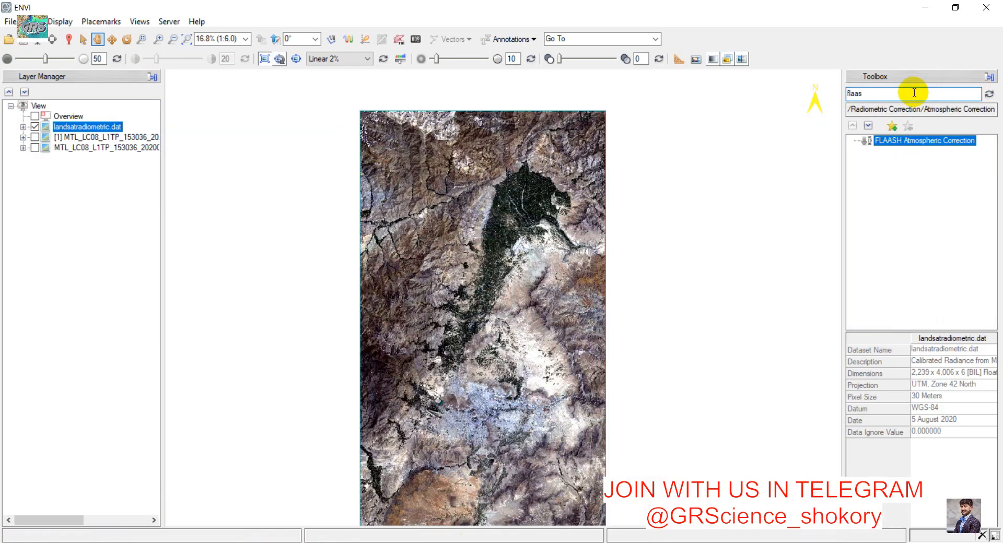
{"action": "double_click", "coordinate": [936, 146]}
{"action": "left_click_drag", "start_coordinate": [475, 94], "coordinate": [600, 167]}
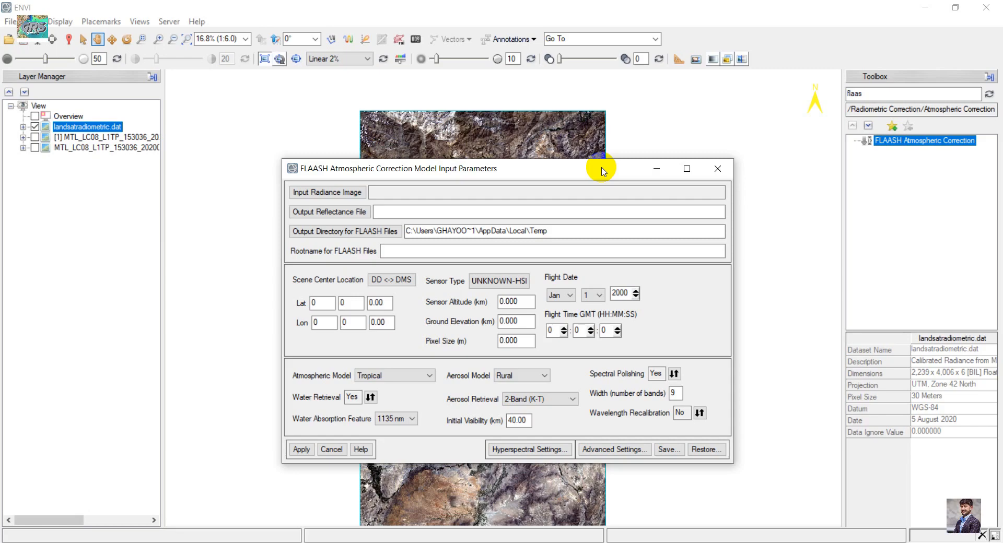
{"action": "left_click_drag", "start_coordinate": [506, 172], "coordinate": [484, 143]}
- Set landsatradiometric.dat as the input radiance image, using a single scale factor for all bands
{"action": "left_click", "coordinate": [315, 165]}
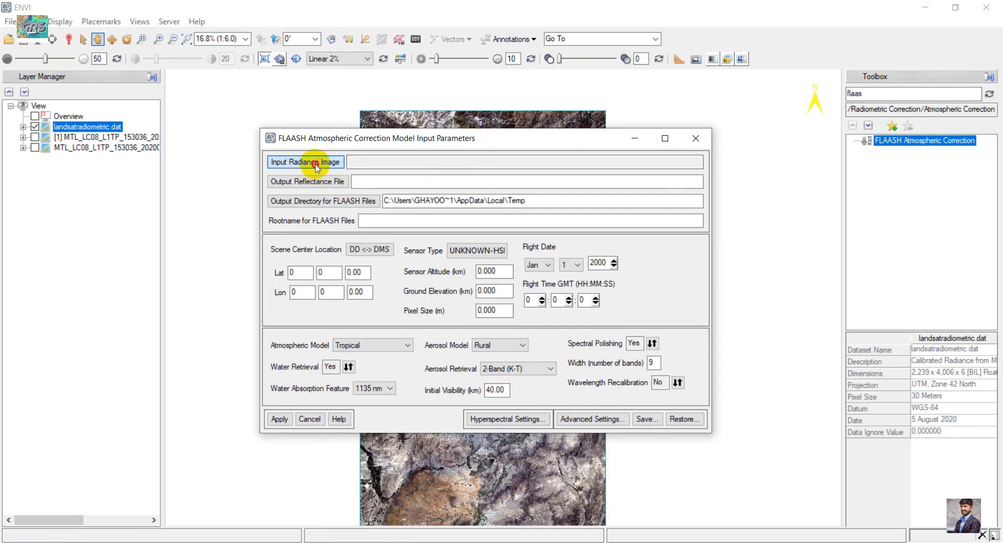
{"action": "left_click", "coordinate": [203, 130]}
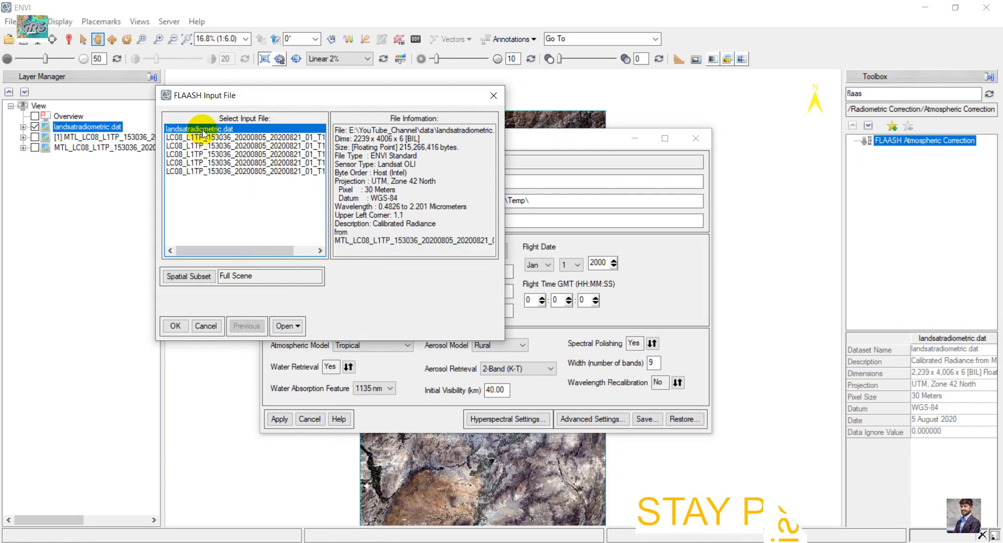
{"action": "left_click", "coordinate": [174, 328]}
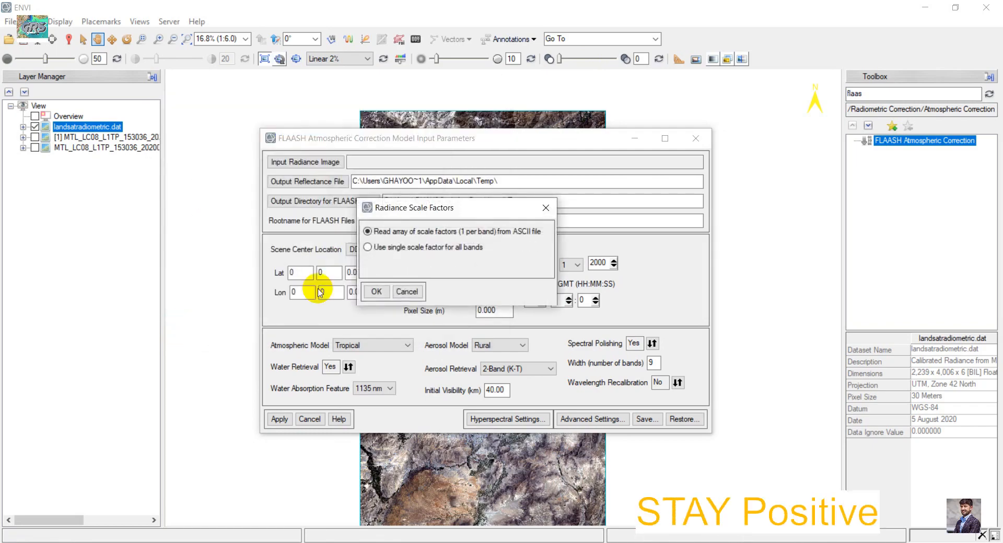
{"action": "left_click", "coordinate": [391, 254]}
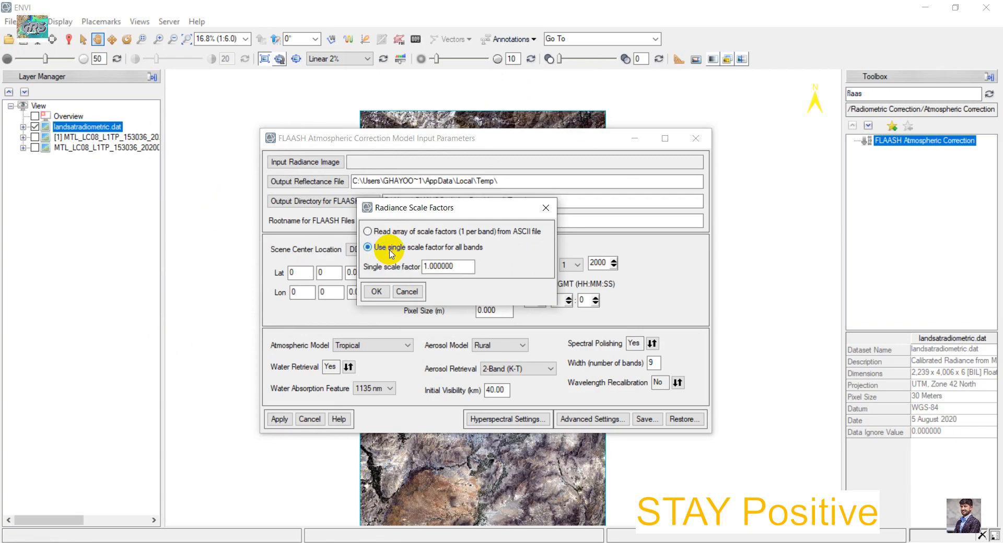
{"action": "left_click", "coordinate": [376, 293]}
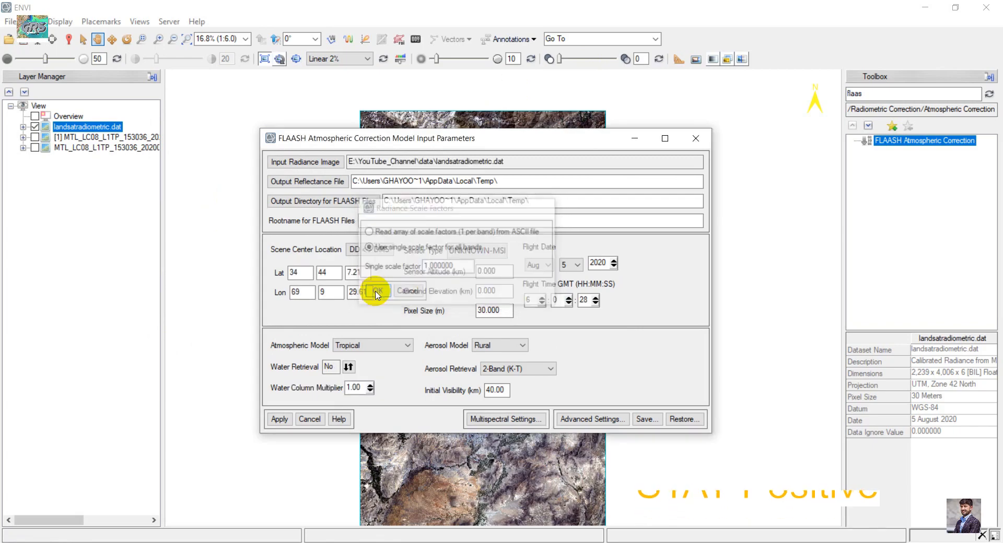
- Set the output reflectance file to landsatflaash in the YouTube_Channel data folder
{"action": "left_click", "coordinate": [303, 183]}
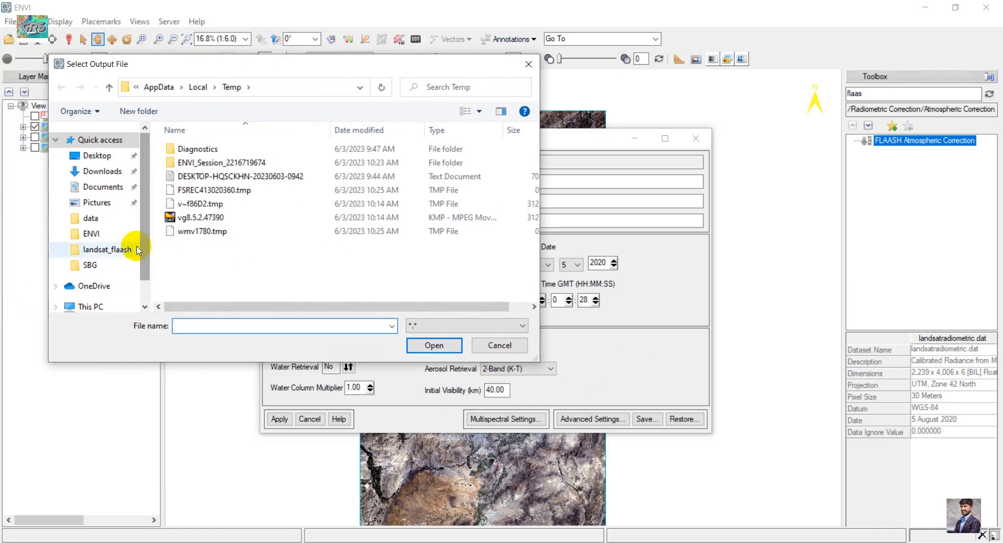
{"action": "left_click", "coordinate": [113, 223]}
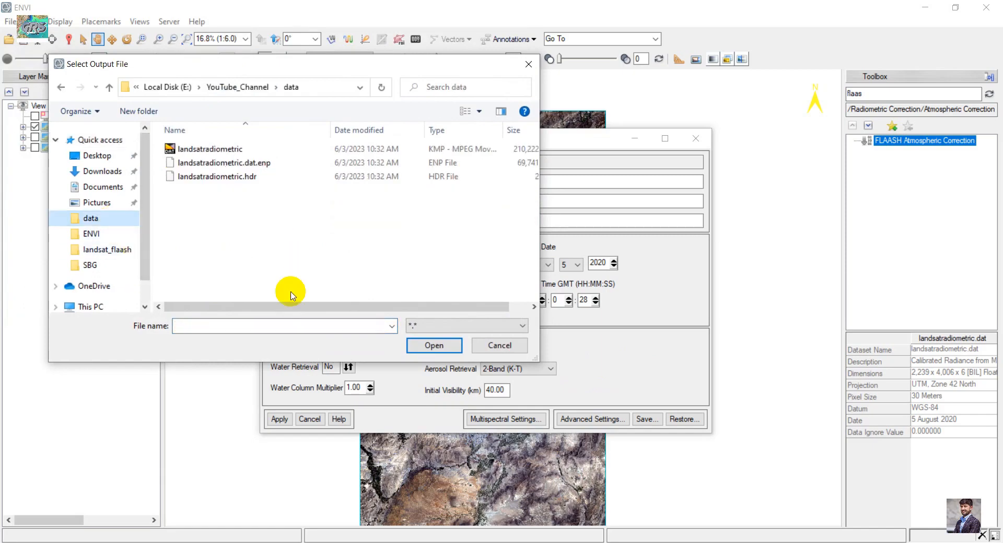
{"action": "left_click", "coordinate": [296, 328]}
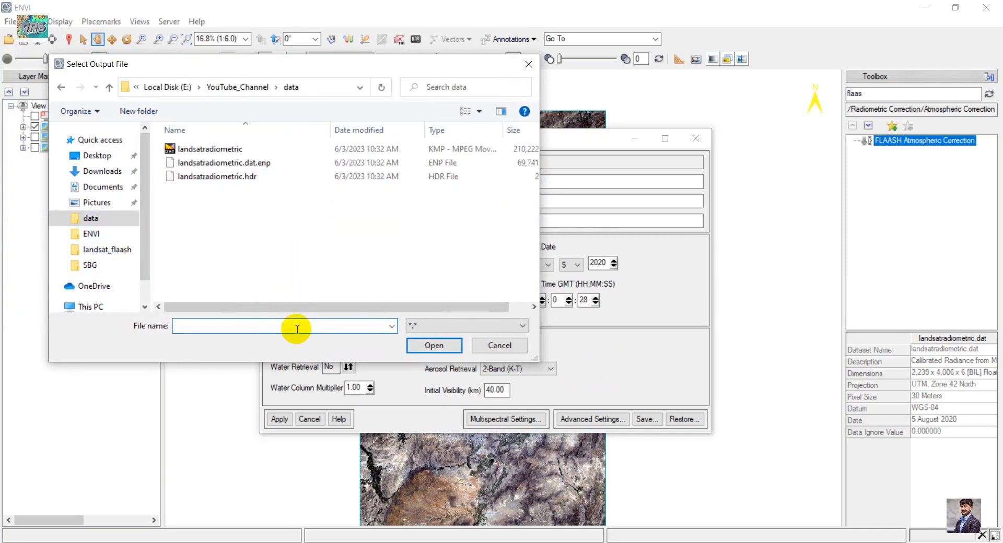
{"action": "type", "text": "landsat"}
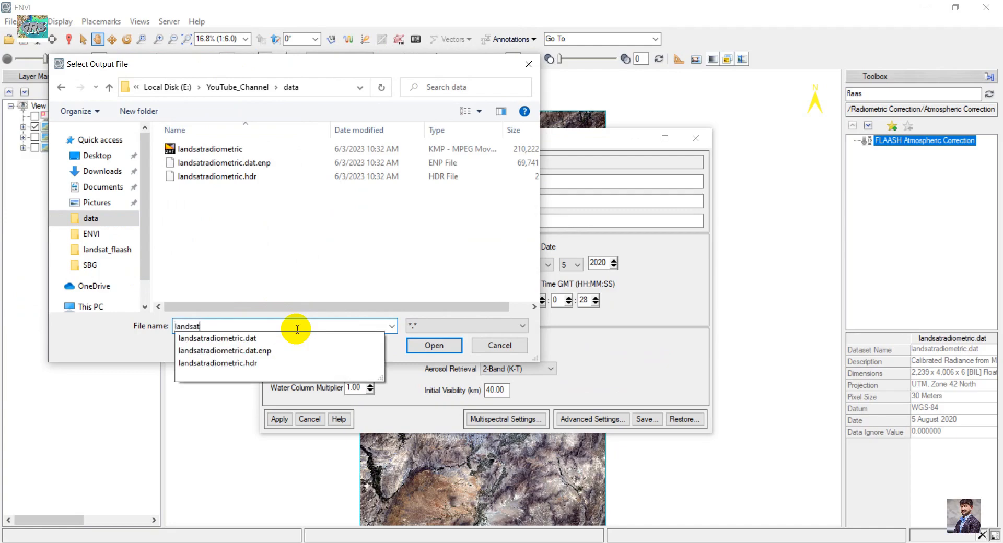
{"action": "type", "text": "flaash"}
{"action": "key", "text": "Return"}
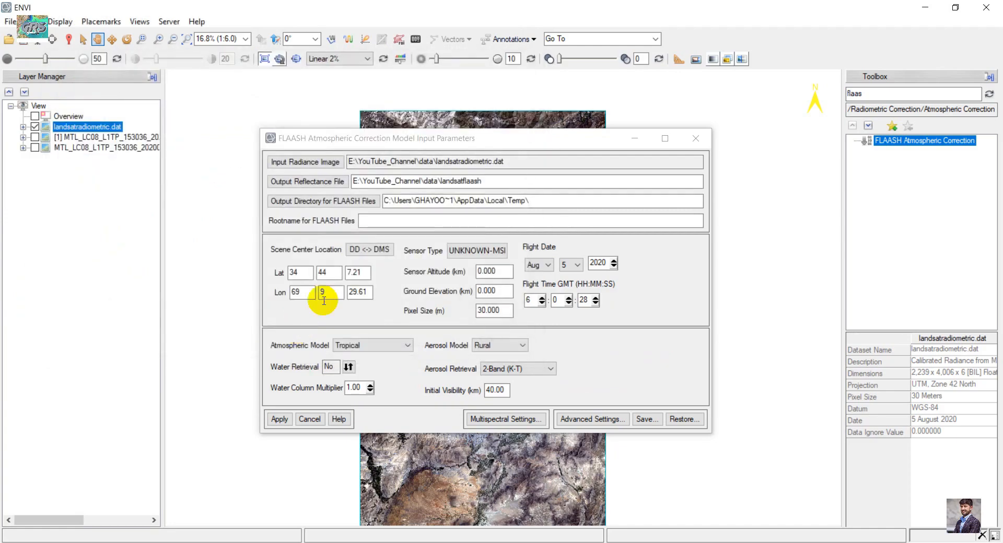
- Set the output directory for FLAASH files to the YouTube_Channel data folder
{"action": "left_click", "coordinate": [338, 207]}
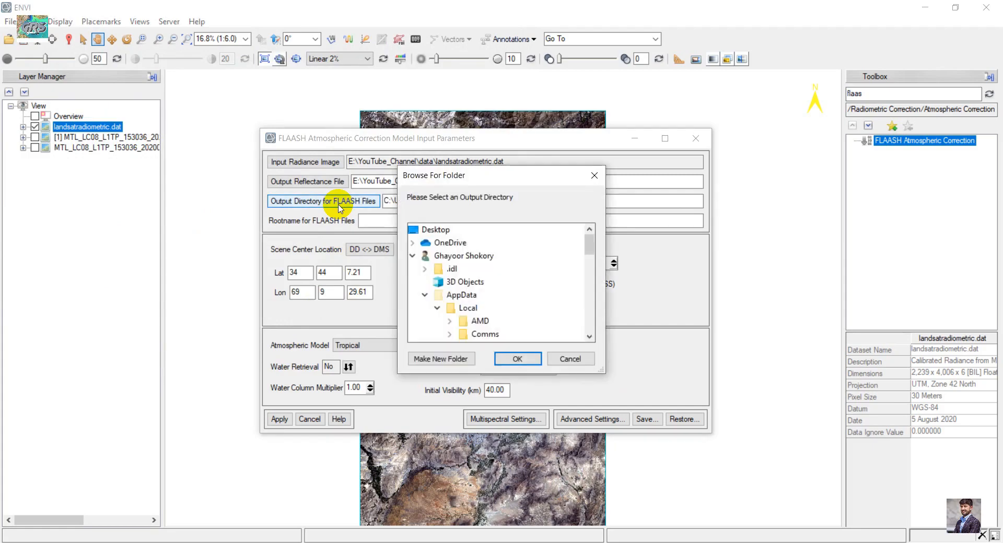
{"action": "scroll", "coordinate": [504, 286], "scroll_direction": "down", "scroll_amount": 15}
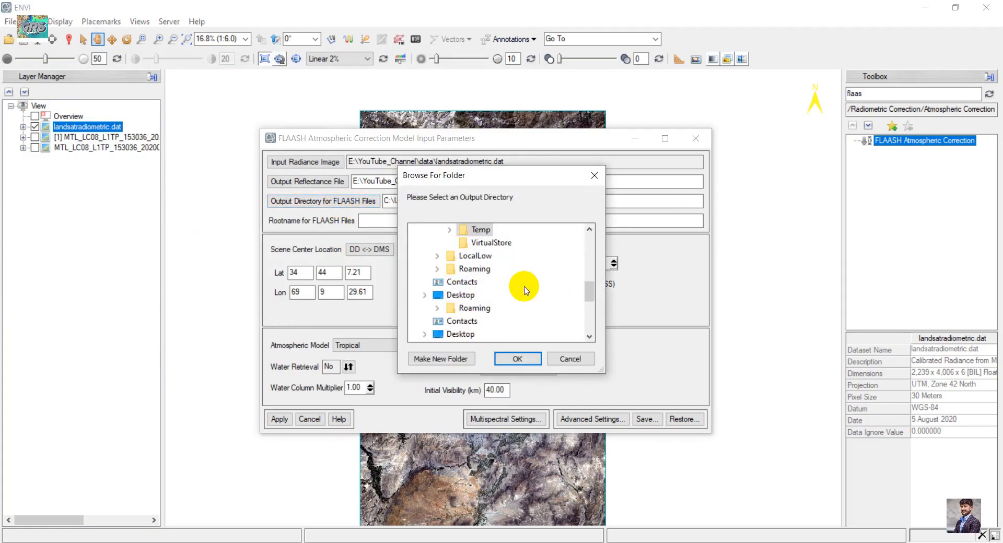
{"action": "scroll", "coordinate": [526, 291], "scroll_direction": "up", "scroll_amount": 2}
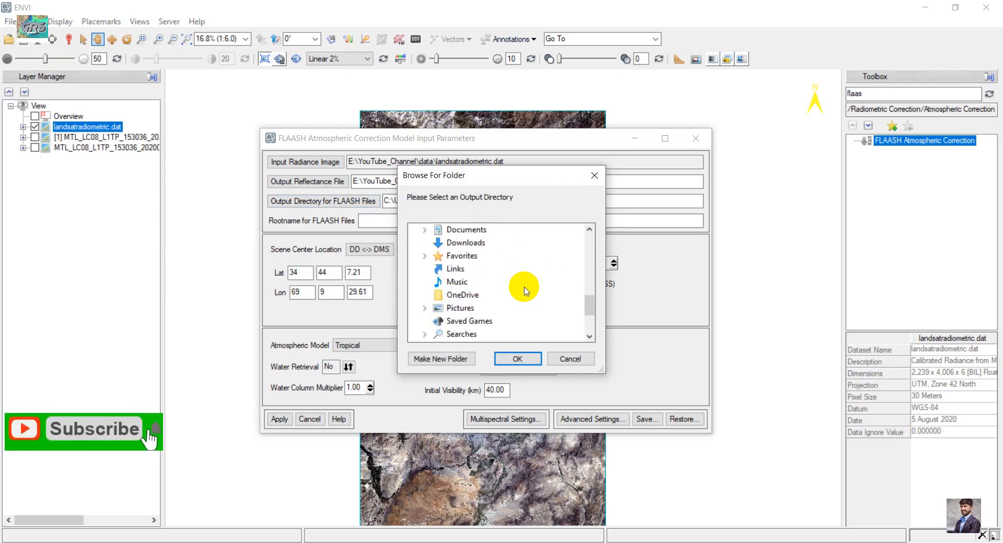
{"action": "scroll", "coordinate": [524, 288], "scroll_direction": "down", "scroll_amount": 10}
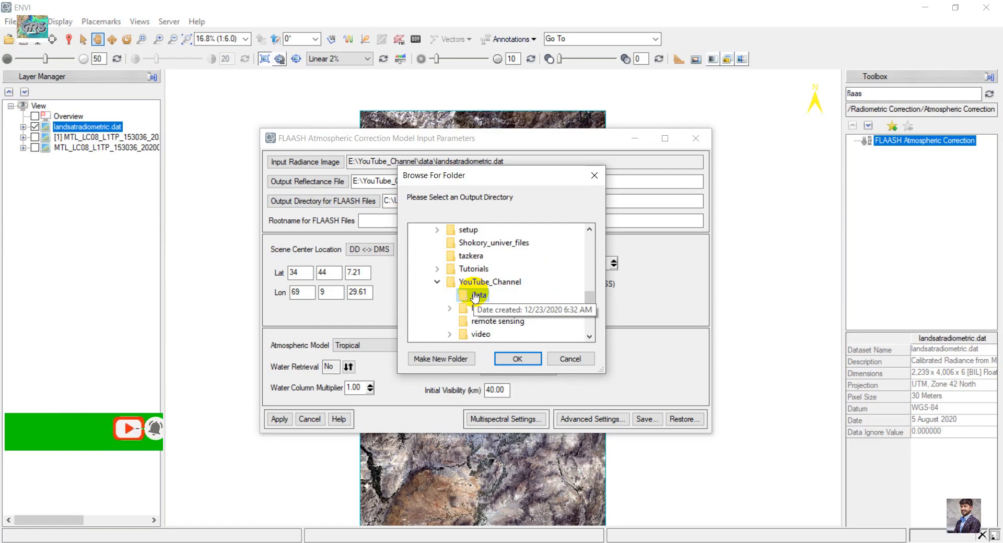
{"action": "left_click", "coordinate": [472, 298]}
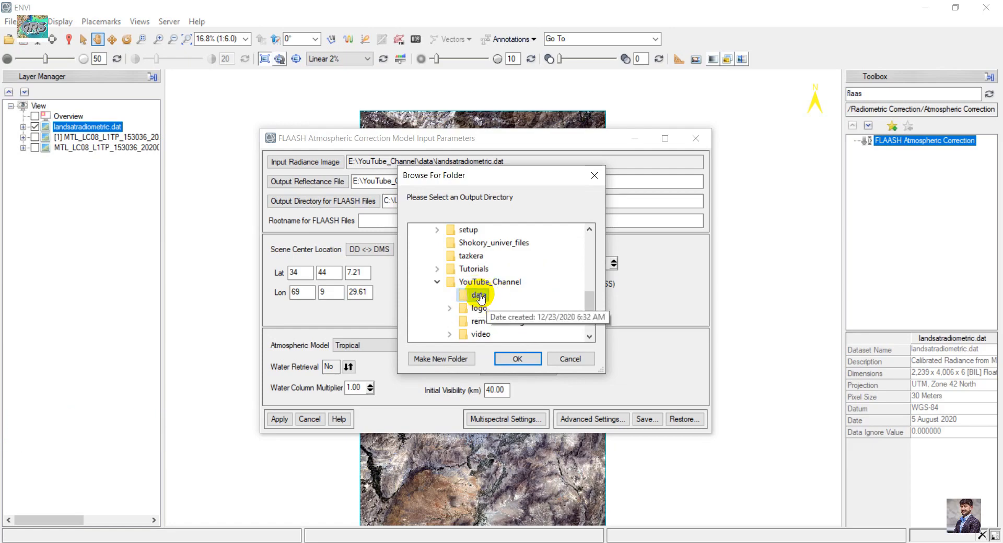
{"action": "left_click", "coordinate": [517, 359]}
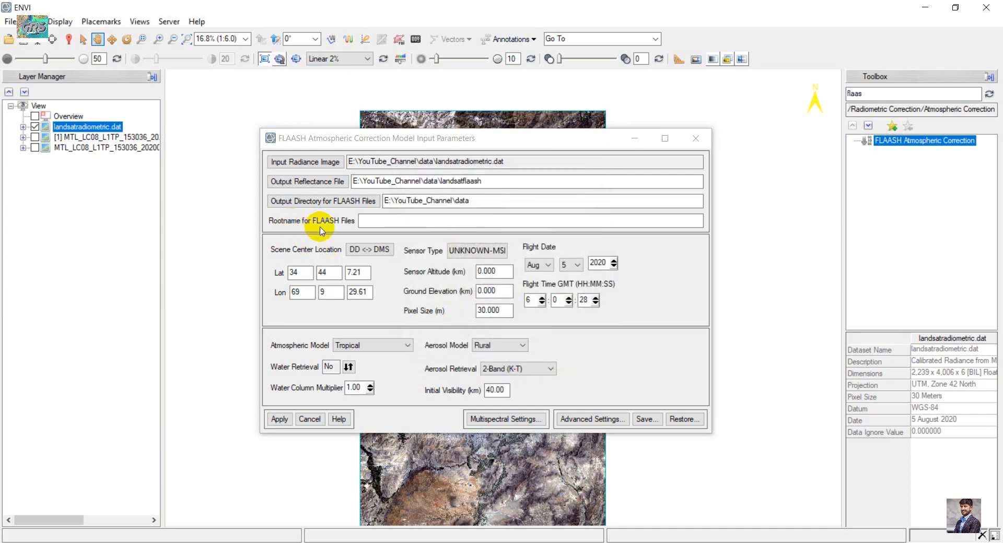
- Enter flaash as the rootname for FLAASH files and set the sensor type to Landsat-8 OLI
{"action": "left_click", "coordinate": [383, 221]}
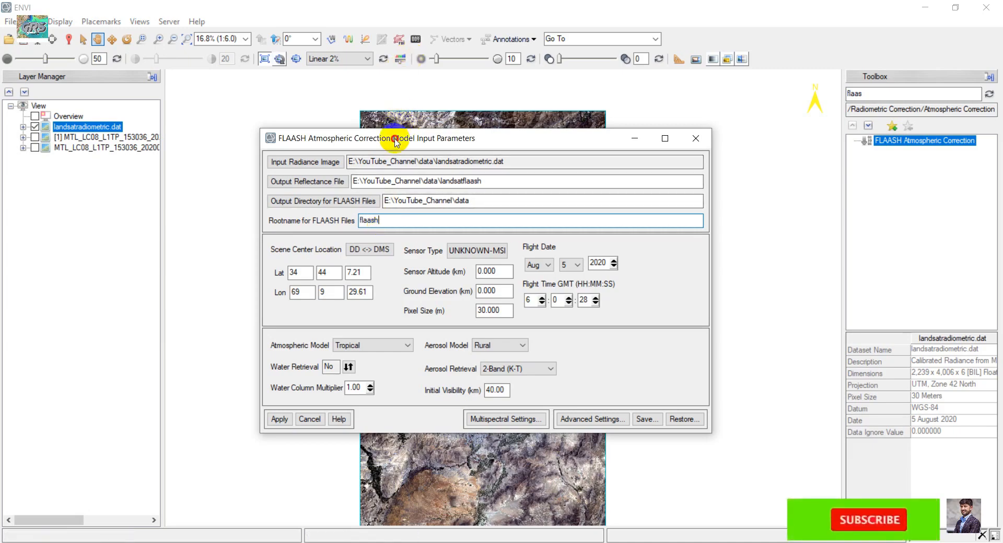
{"action": "left_click_drag", "start_coordinate": [395, 141], "coordinate": [394, 136]}
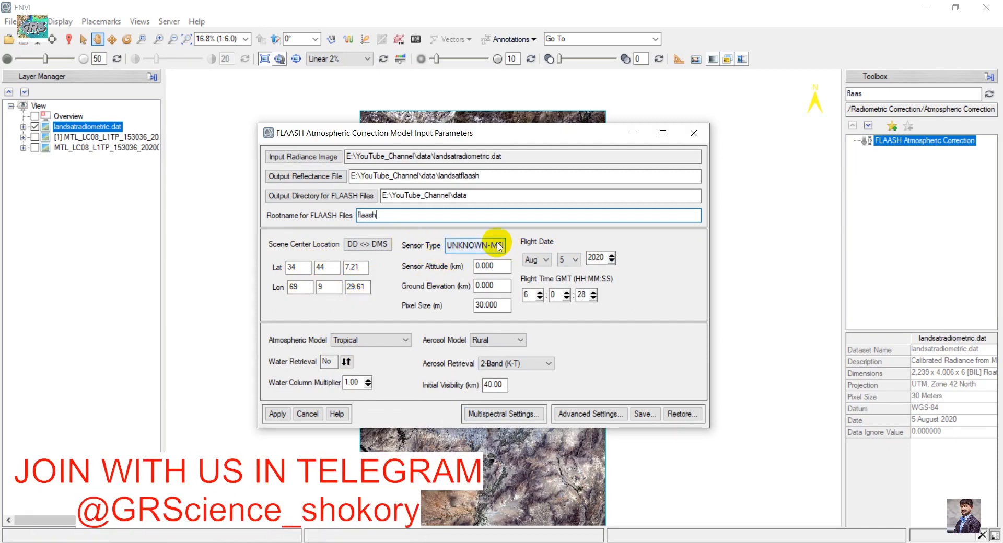
{"action": "left_click", "coordinate": [498, 245]}
{"action": "mouse_move", "coordinate": [511, 278]}
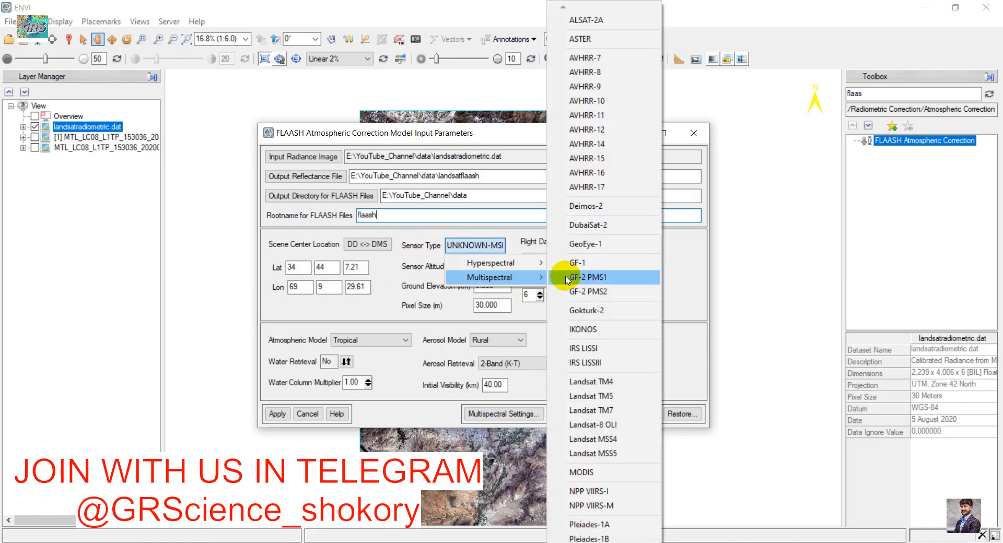
{"action": "left_click", "coordinate": [603, 428]}
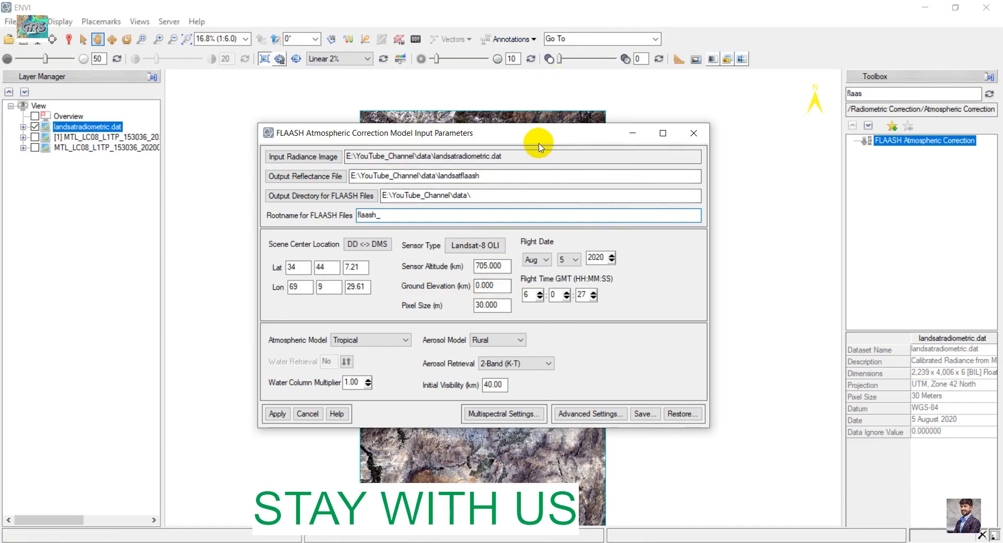
- Set the ground elevation to 0.001 km
{"action": "left_click_drag", "start_coordinate": [523, 132], "coordinate": [514, 519]}
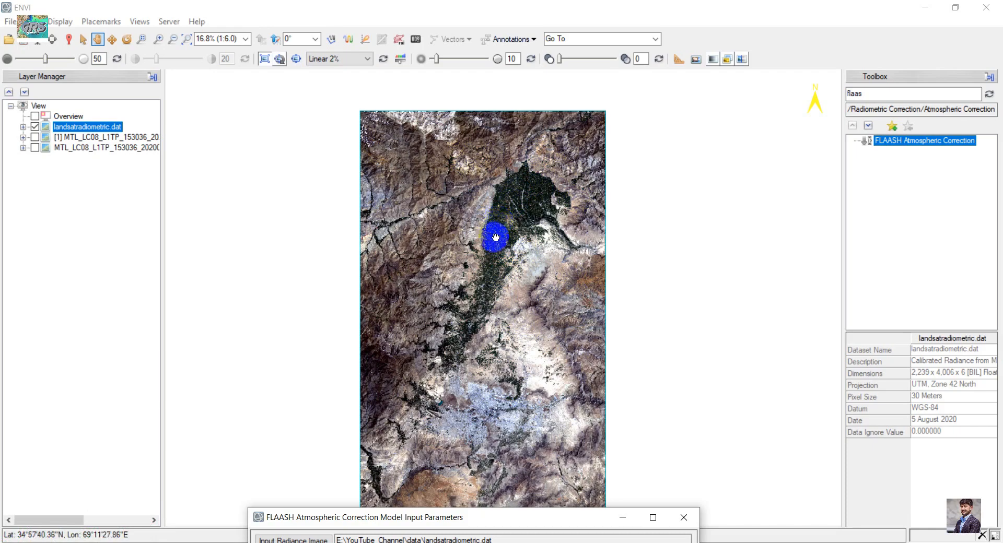
{"action": "left_click_drag", "start_coordinate": [501, 518], "coordinate": [512, 176]}
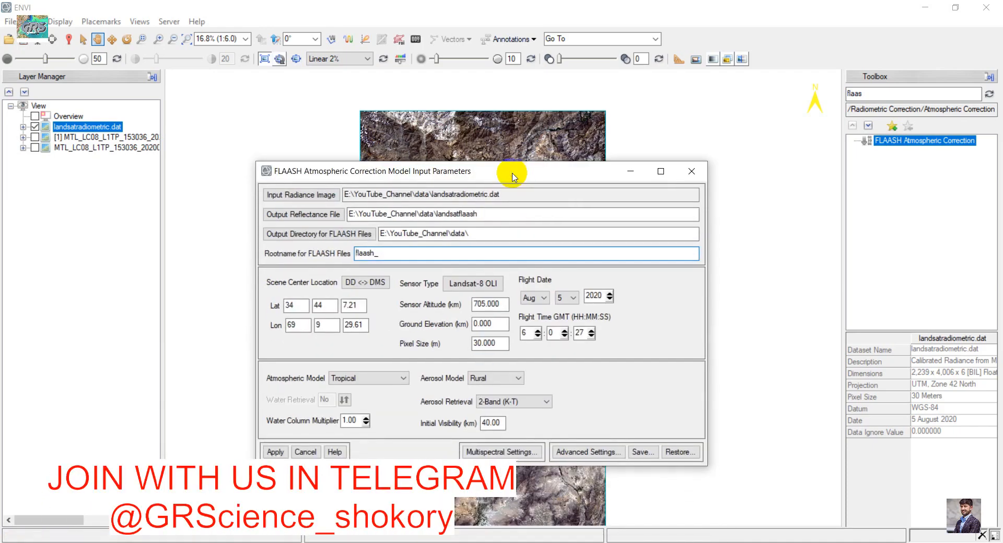
{"action": "left_click", "coordinate": [499, 323]}
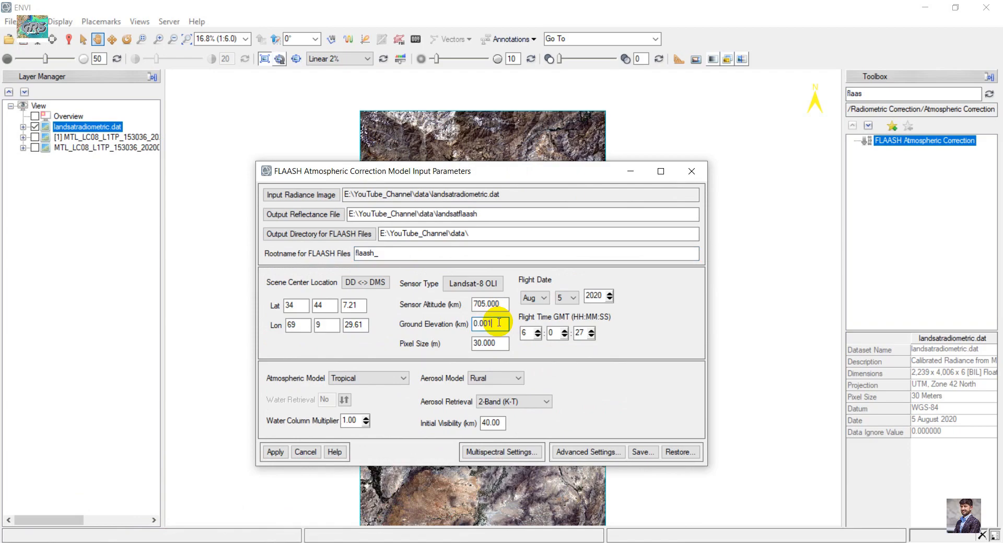
{"action": "left_click", "coordinate": [496, 343]}
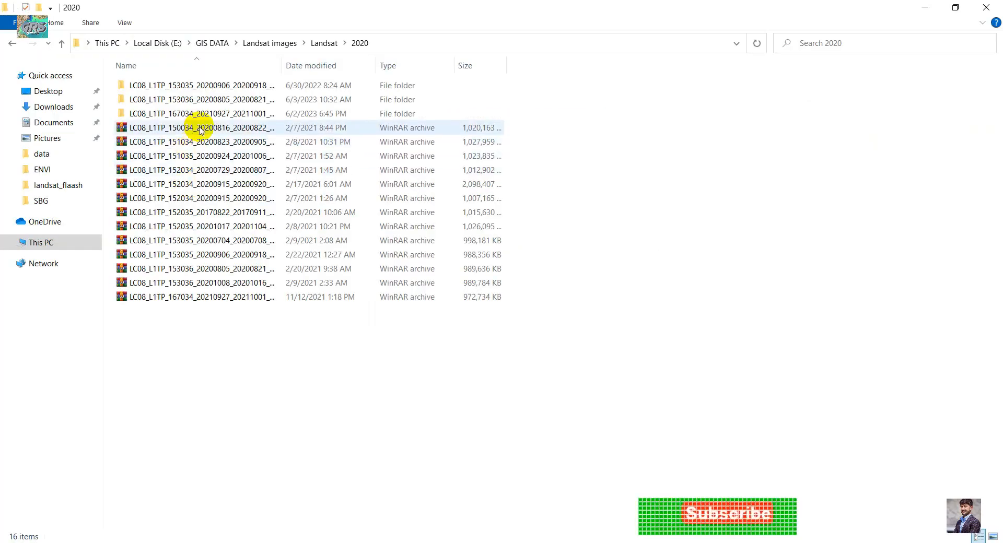
- Open the scene's MTL metadata file from the LC08_L1TP_153036_20200805_20200821_01_T1 folder in WordPad
{"action": "left_click", "coordinate": [209, 100]}
{"action": "double_click", "coordinate": [209, 100]}
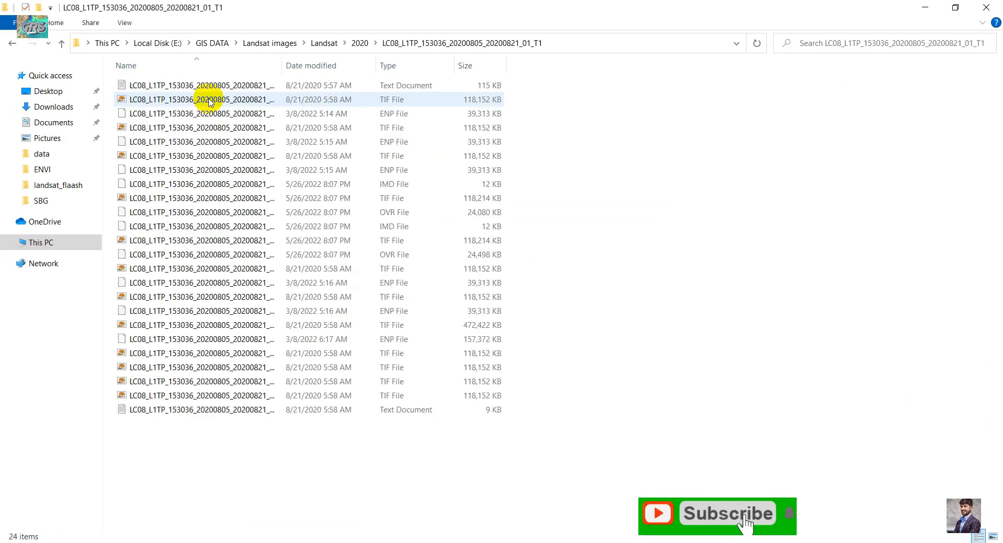
{"action": "double_click", "coordinate": [282, 65]}
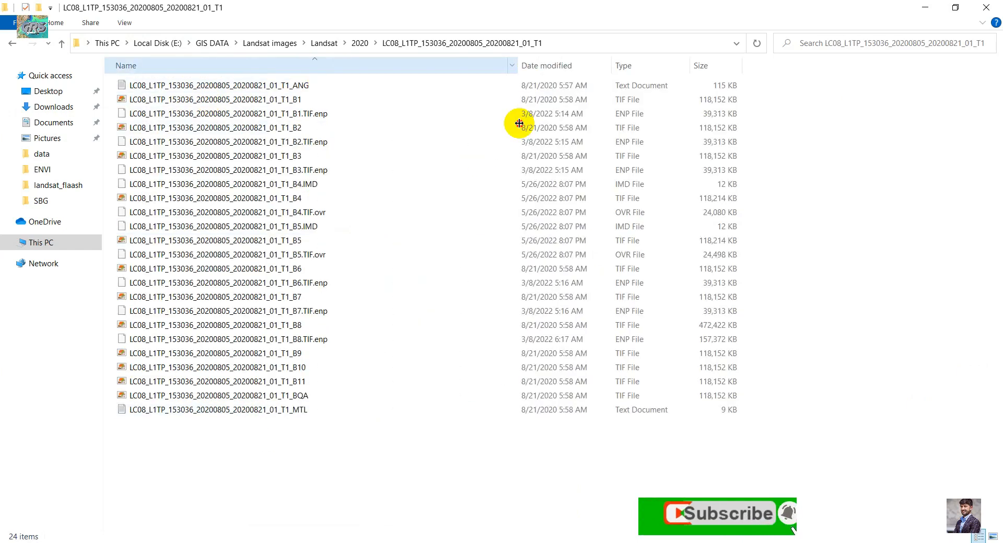
{"action": "left_click", "coordinate": [313, 412]}
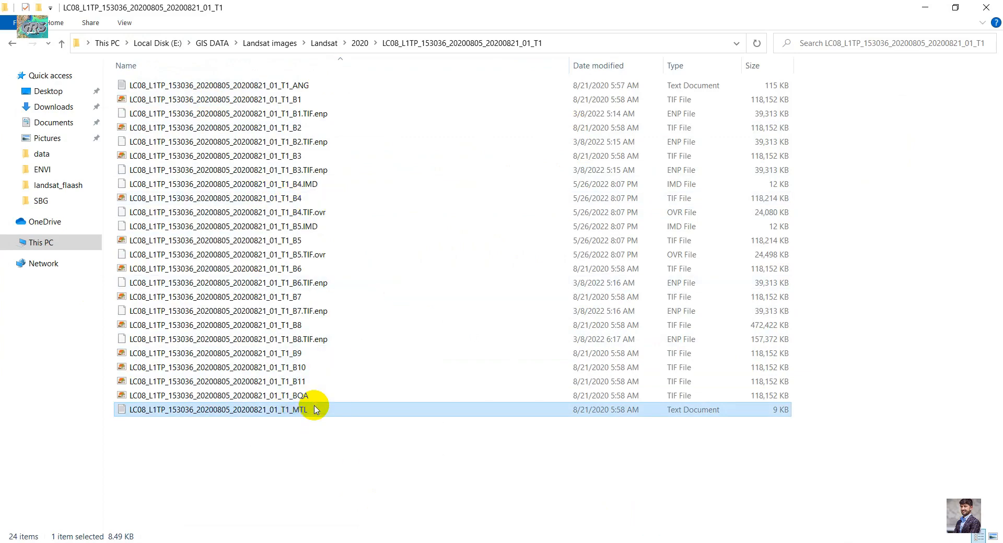
{"action": "right_click", "coordinate": [314, 406]}
{"action": "left_click", "coordinate": [313, 409]}
{"action": "right_click", "coordinate": [308, 409]}
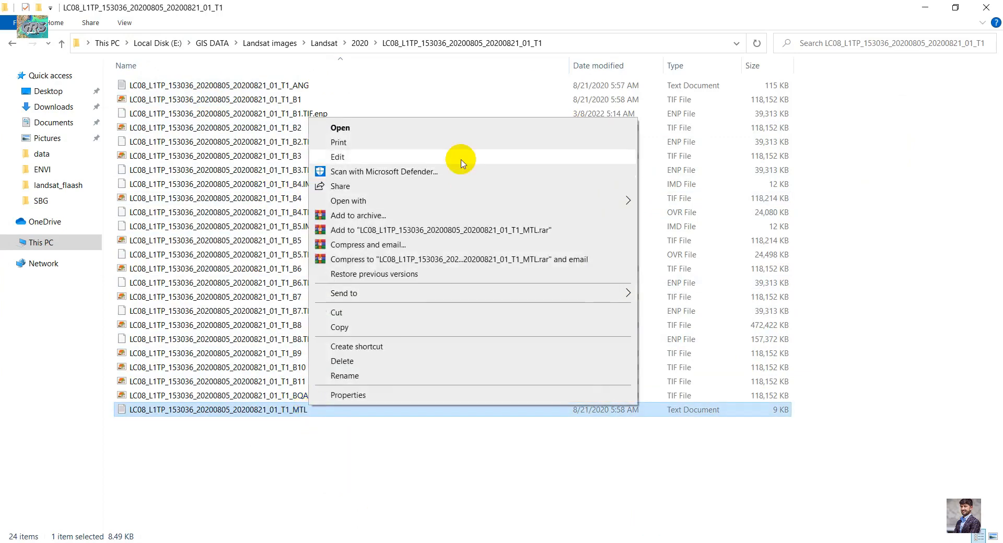
{"action": "mouse_move", "coordinate": [491, 209]}
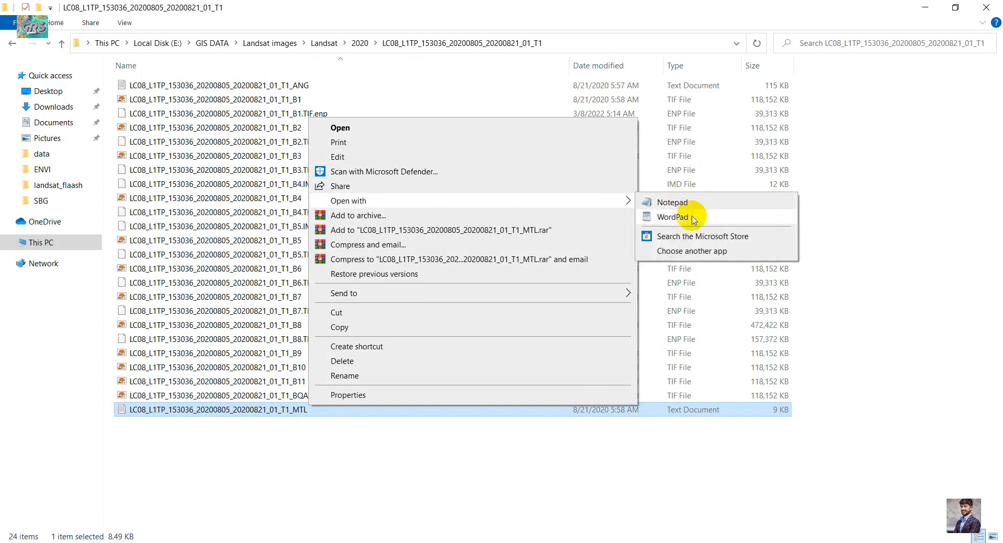
{"action": "left_click", "coordinate": [692, 208]}
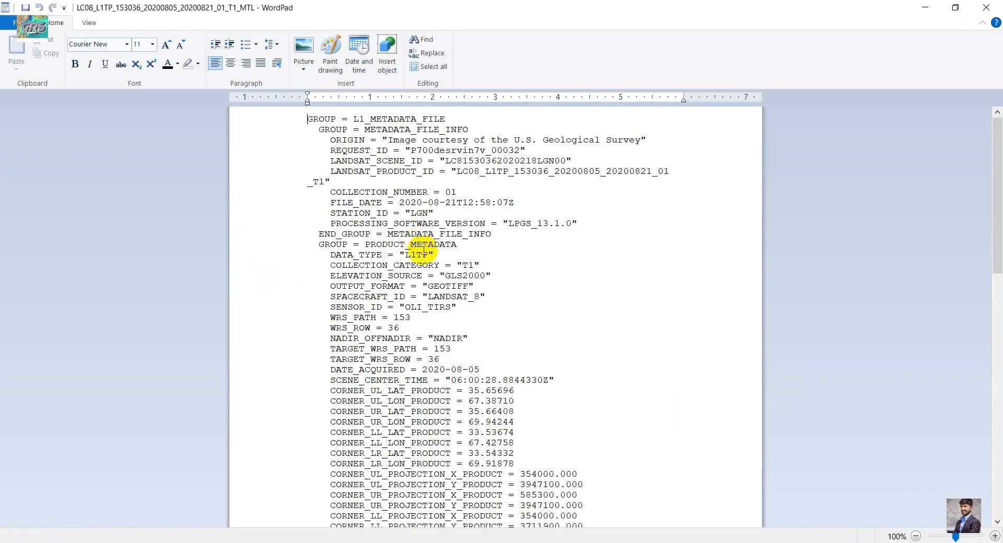
- Highlight the DATE_ACQUIRED and SCENE_CENTER_TIME lines in the metadata file
{"action": "scroll", "coordinate": [521, 309], "scroll_direction": "up", "scroll_amount": 4, "text": "ctrl"}
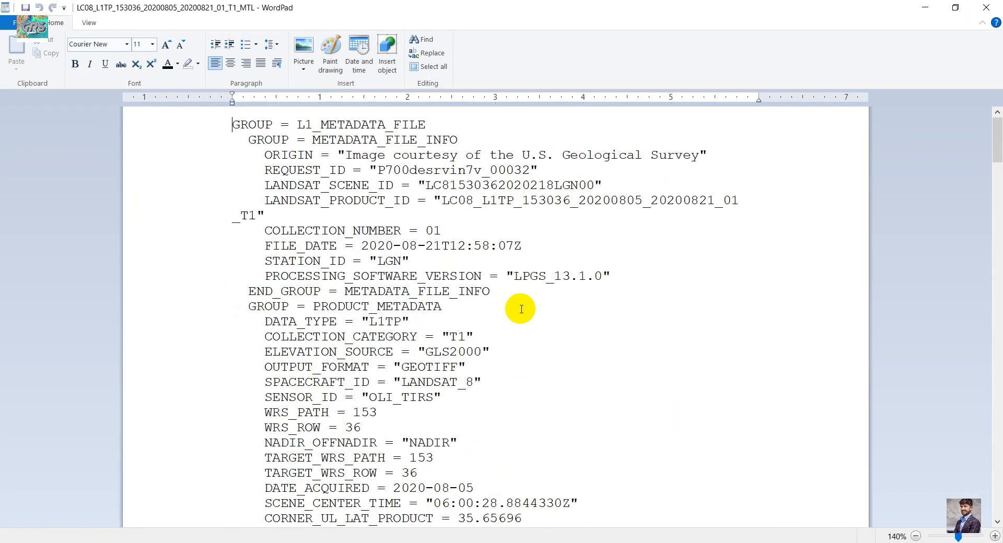
{"action": "scroll", "coordinate": [520, 309], "scroll_direction": "down", "scroll_amount": 3}
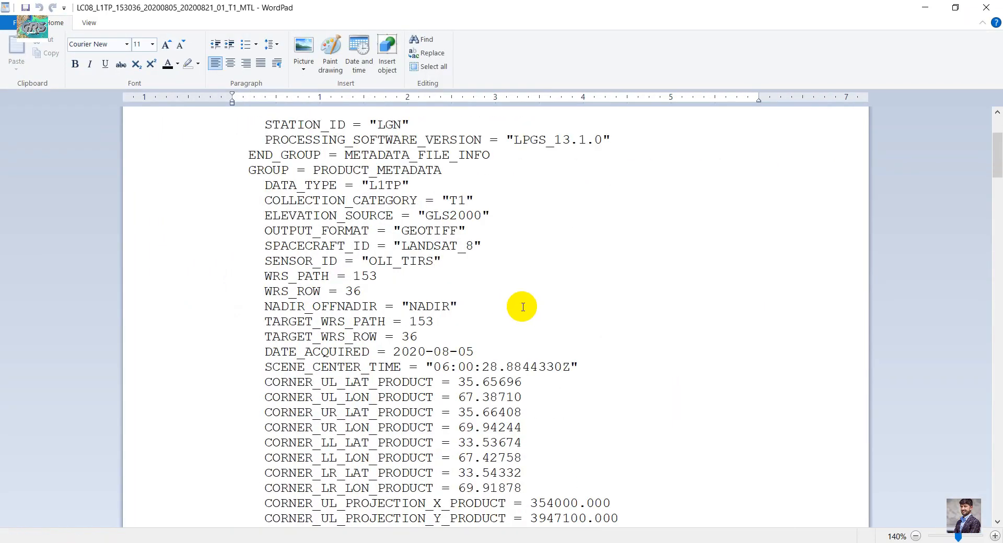
{"action": "left_click_drag", "start_coordinate": [235, 380], "coordinate": [522, 334]}
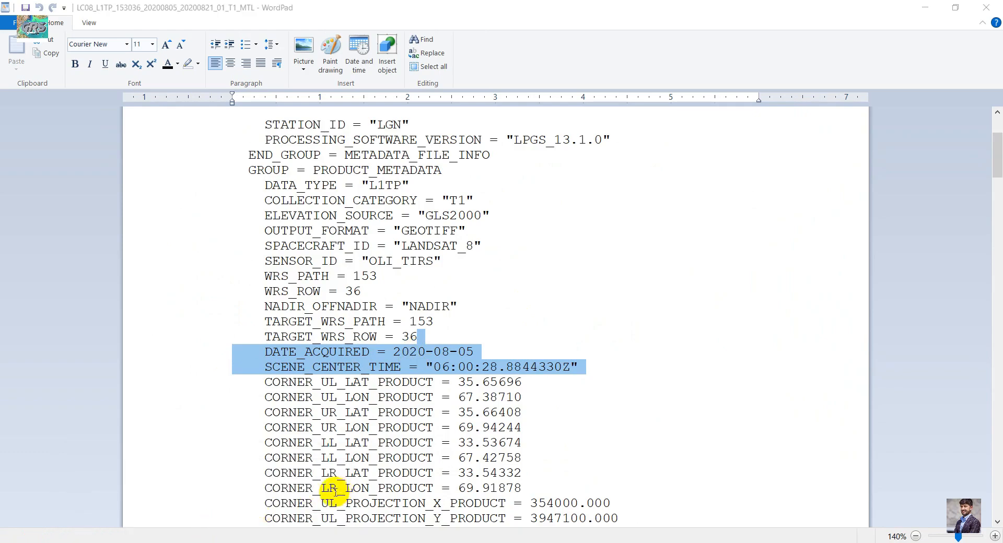
- Return to the FLAASH dialog, check the Aug flight month, and set the flight time GMT seconds to 26
{"action": "left_click", "coordinate": [291, 532]}
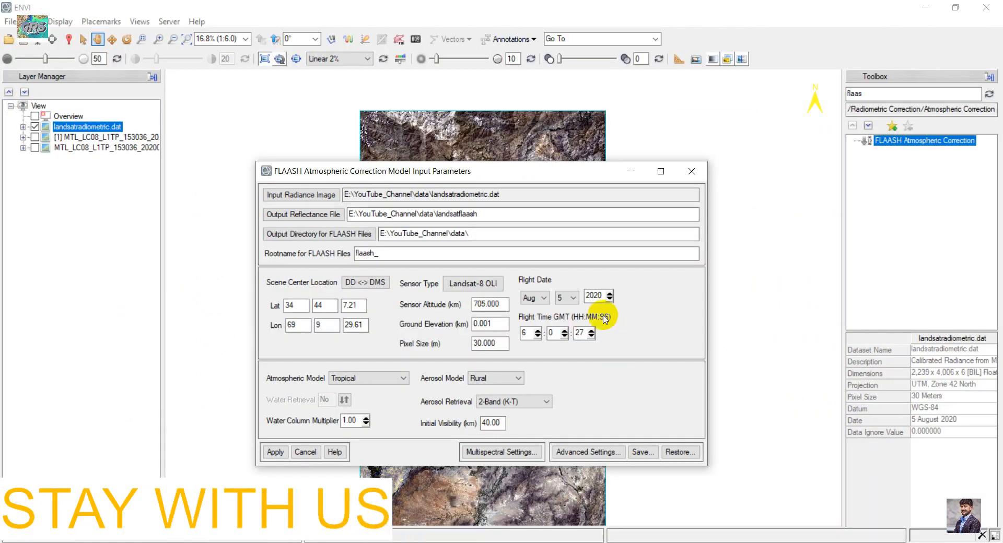
{"action": "left_click", "coordinate": [539, 298]}
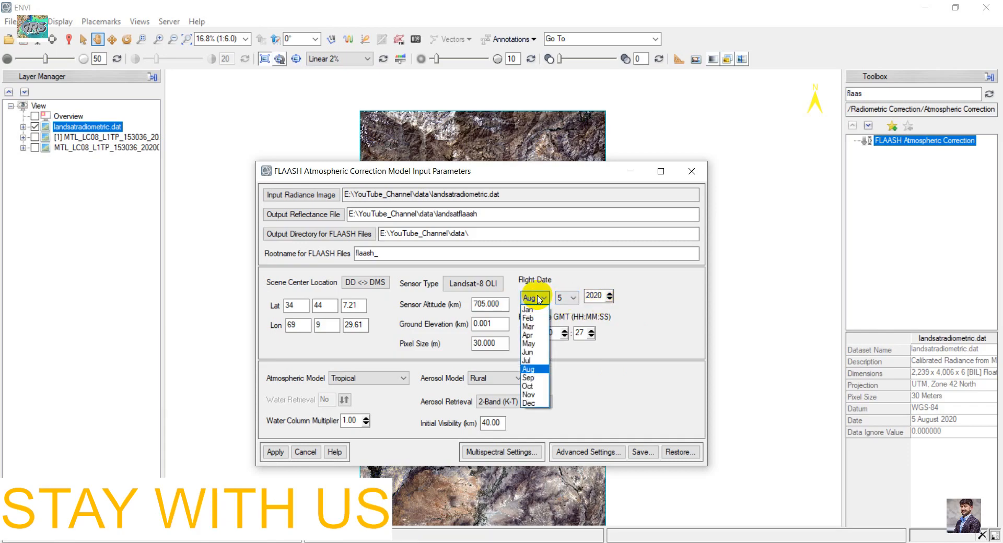
{"action": "left_click", "coordinate": [539, 298]}
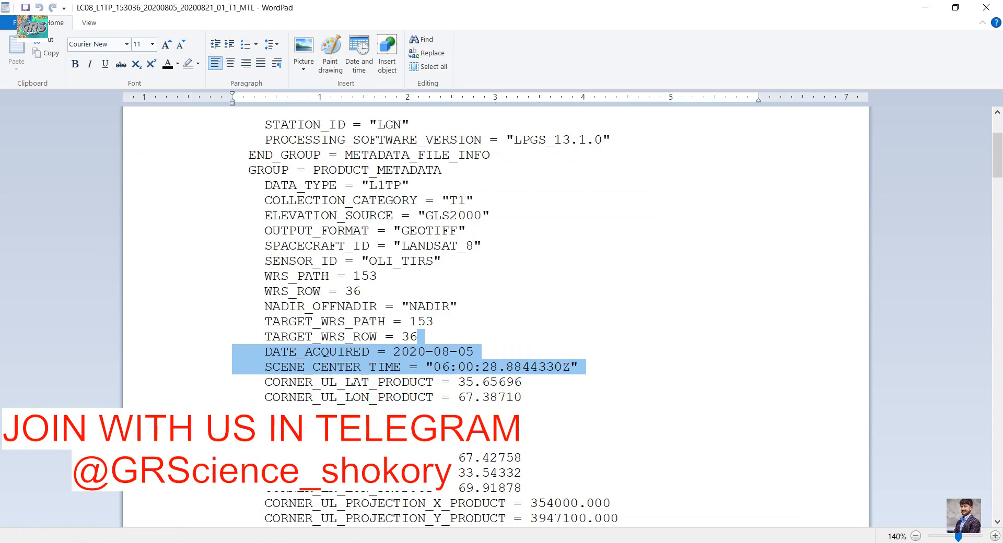
{"action": "key", "text": "alt+Tab"}
{"action": "left_click", "coordinate": [580, 333]}
{"action": "type", "text": "27"}
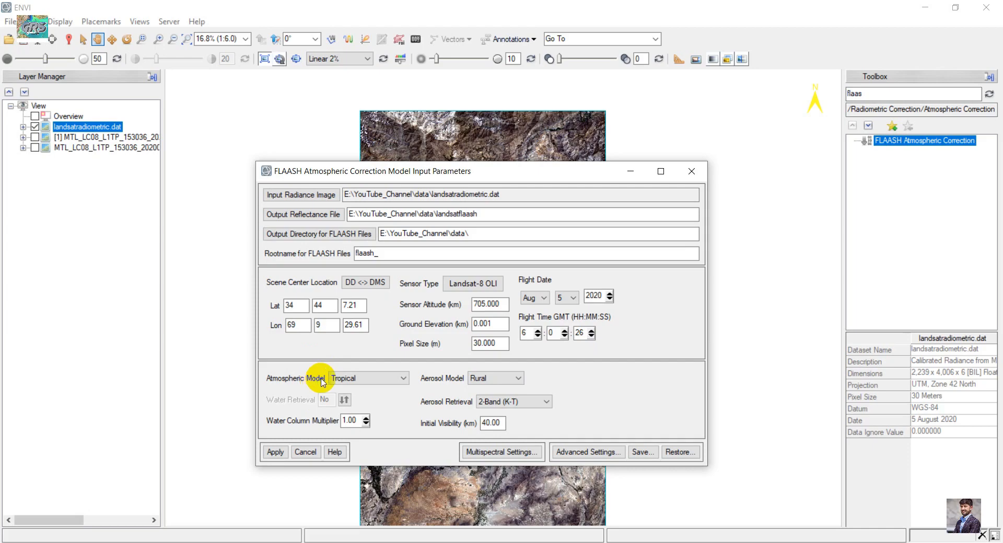
- Open the FLAASH help and scroll to the atmospheric model selection tables
{"action": "left_click_drag", "start_coordinate": [336, 171], "coordinate": [320, 114]}
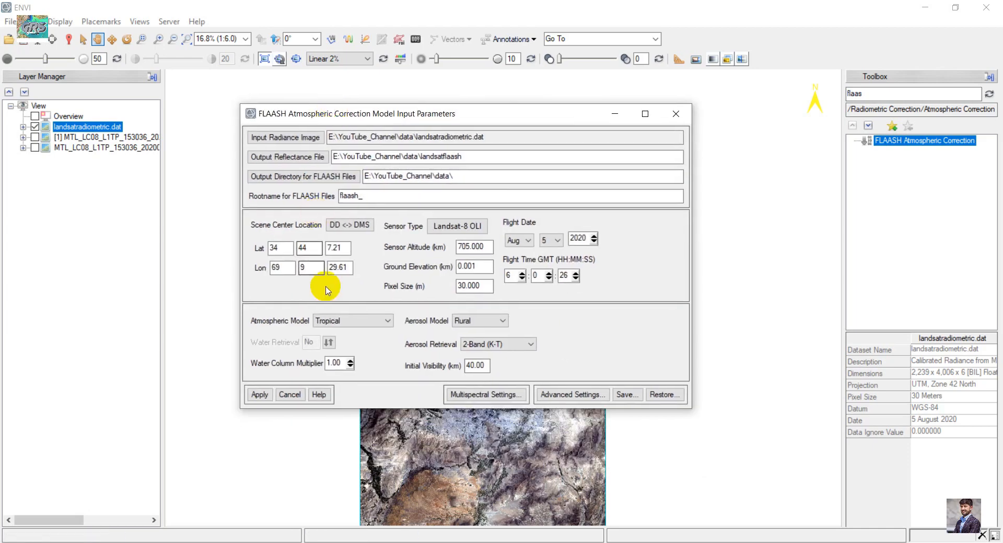
{"action": "left_click", "coordinate": [368, 327]}
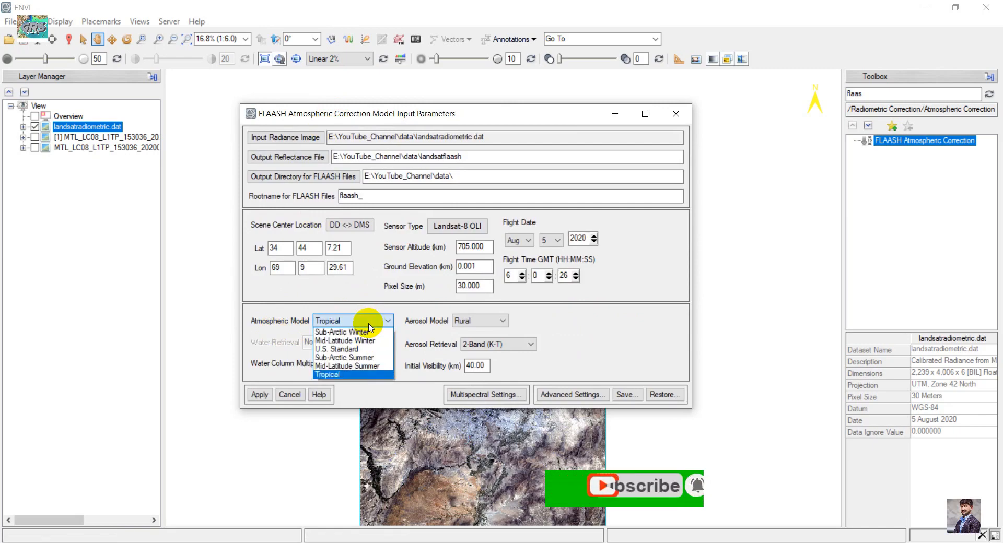
{"action": "left_click", "coordinate": [368, 326]}
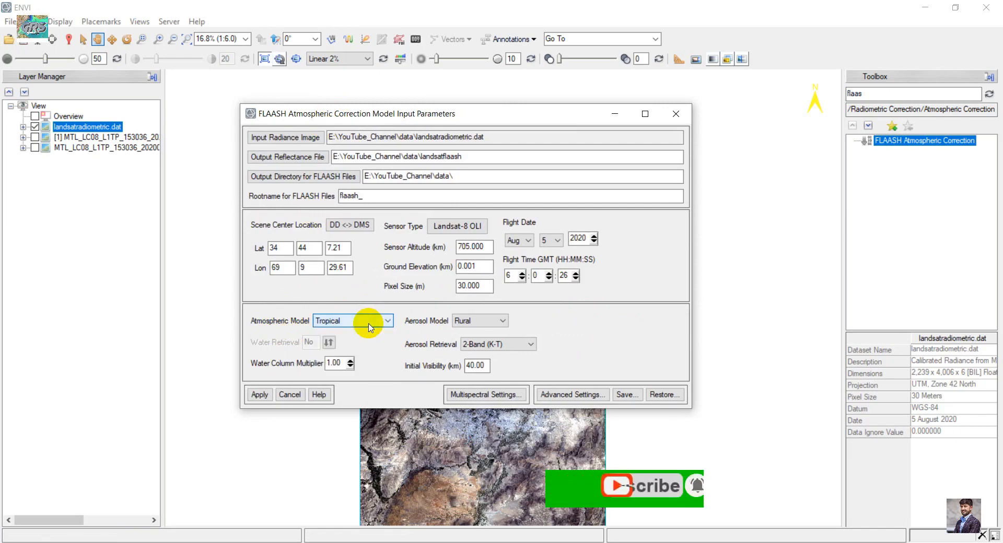
{"action": "left_click", "coordinate": [320, 395]}
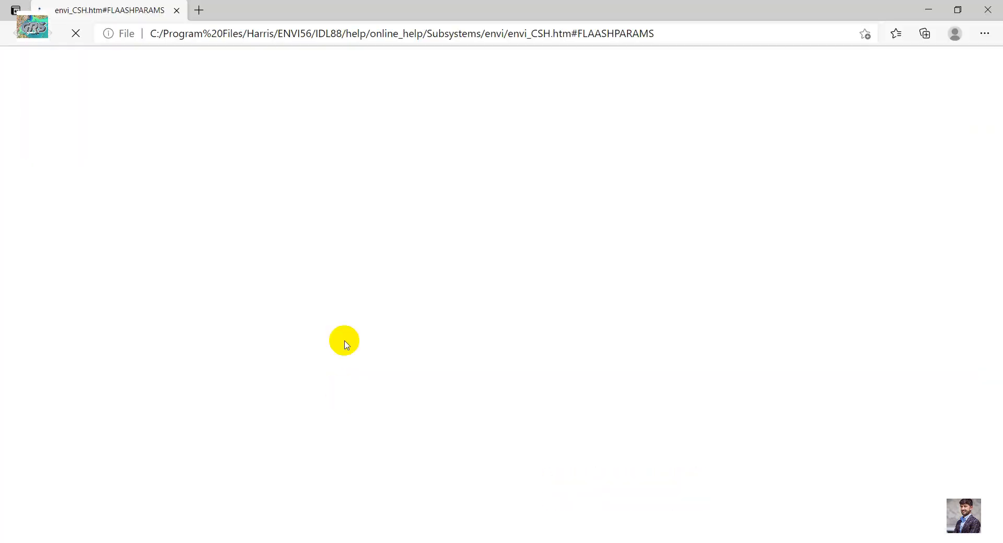
{"action": "scroll", "coordinate": [459, 305], "scroll_direction": "down", "scroll_amount": 15}
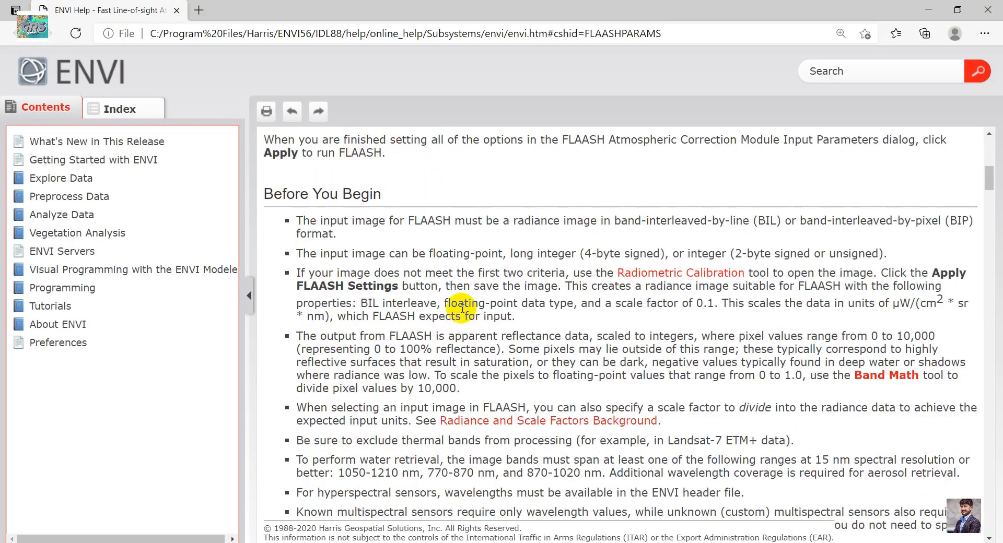
{"action": "scroll", "coordinate": [461, 309], "scroll_direction": "down", "scroll_amount": 12}
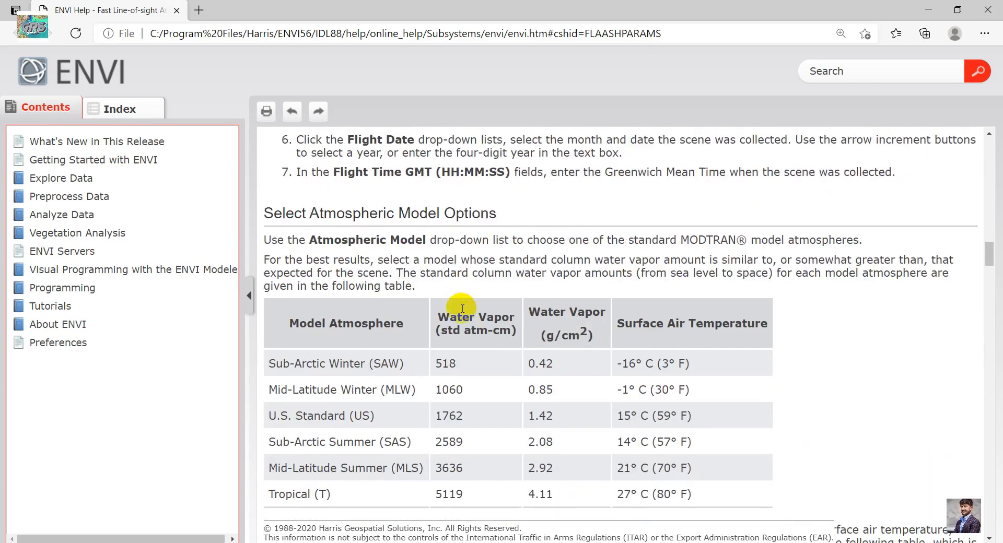
{"action": "scroll", "coordinate": [366, 235], "scroll_direction": "down", "scroll_amount": 5}
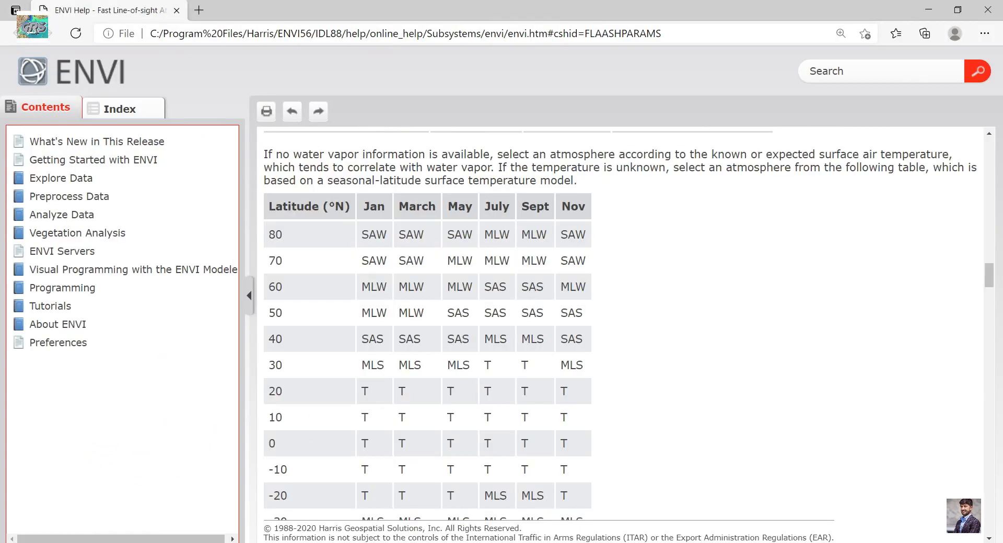
- Examine the seasonal-latitude table's 30° row and July column in the help to choose an atmosphere
{"action": "left_click_drag", "start_coordinate": [272, 365], "coordinate": [290, 367]}
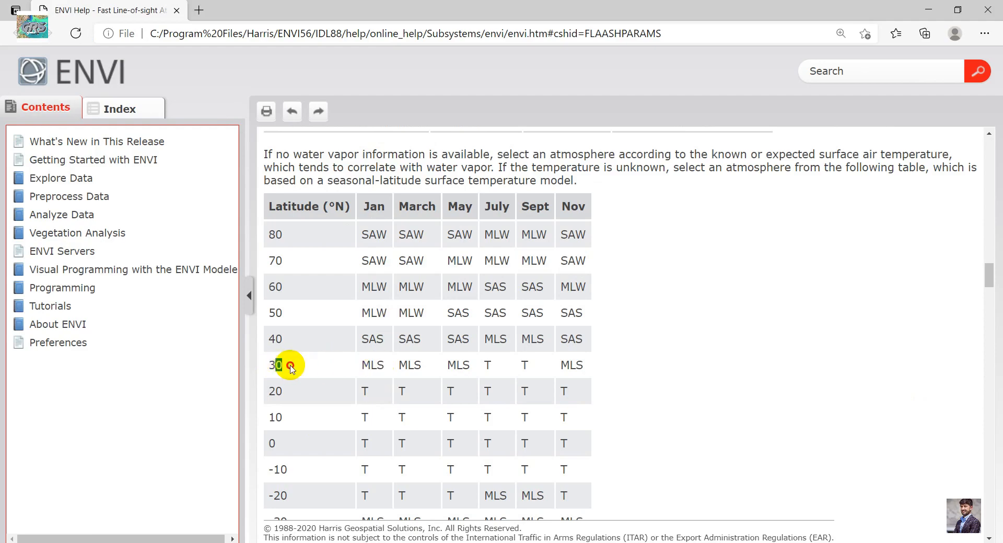
{"action": "left_click", "coordinate": [279, 365]}
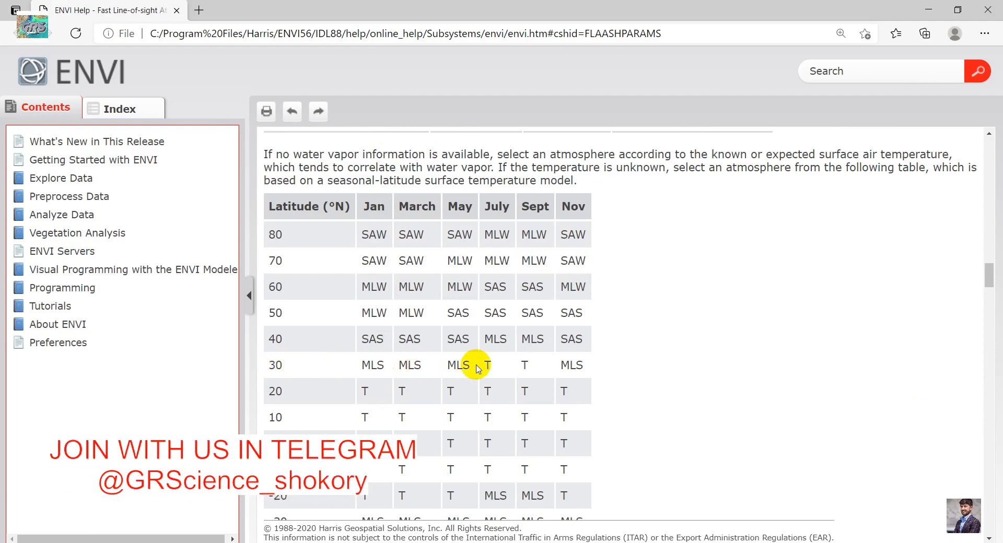
{"action": "left_click", "coordinate": [315, 542]}
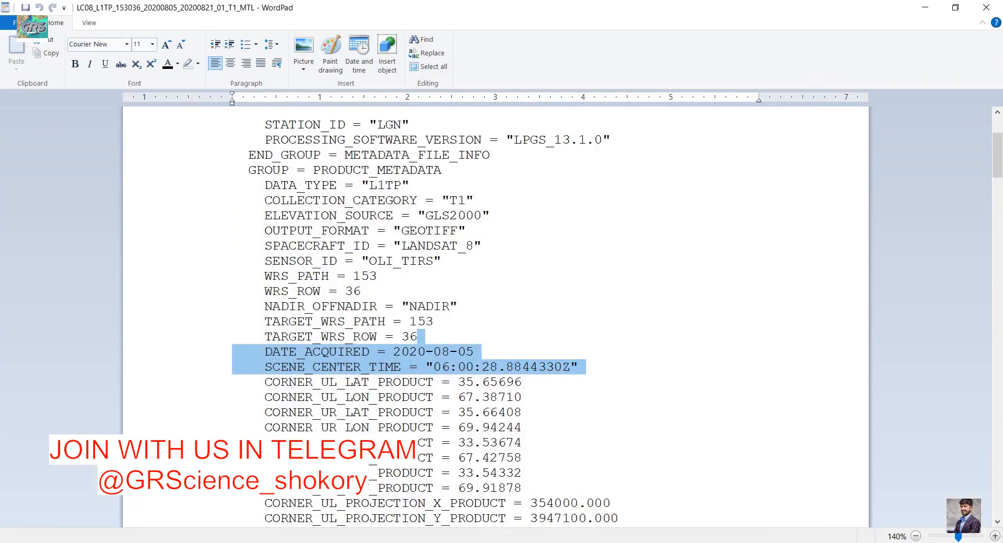
{"action": "left_click", "coordinate": [315, 542]}
{"action": "left_click", "coordinate": [205, 542]}
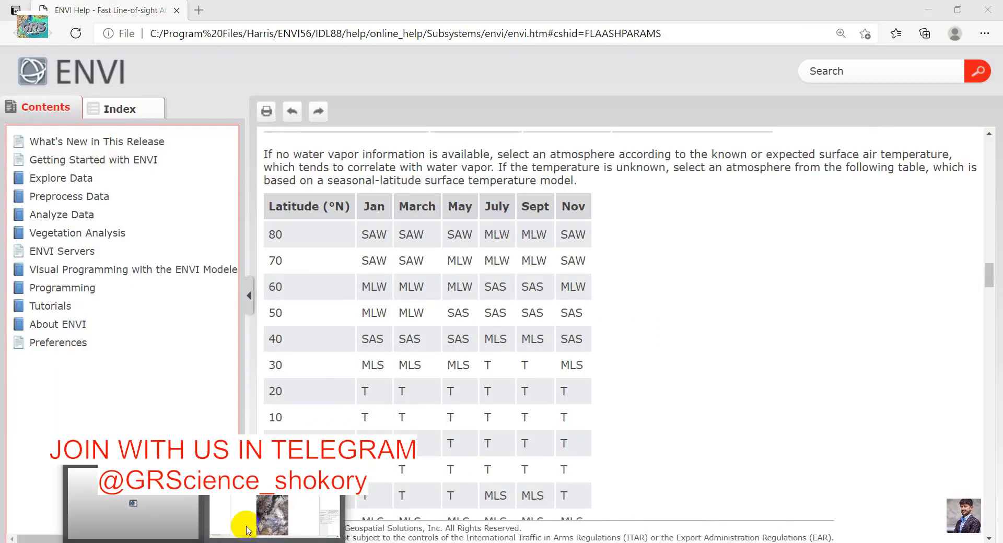
{"action": "left_click", "coordinate": [259, 518]}
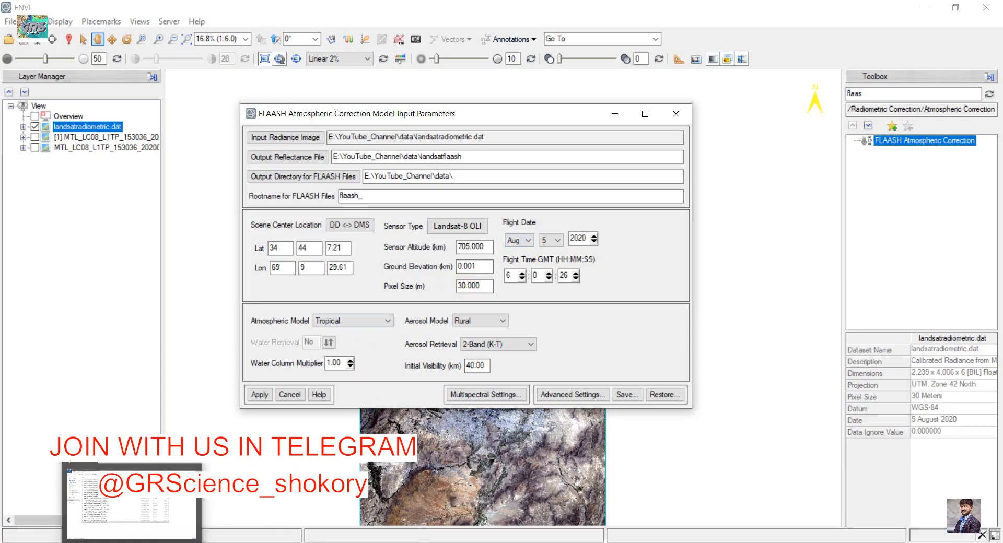
{"action": "left_click", "coordinate": [133, 542]}
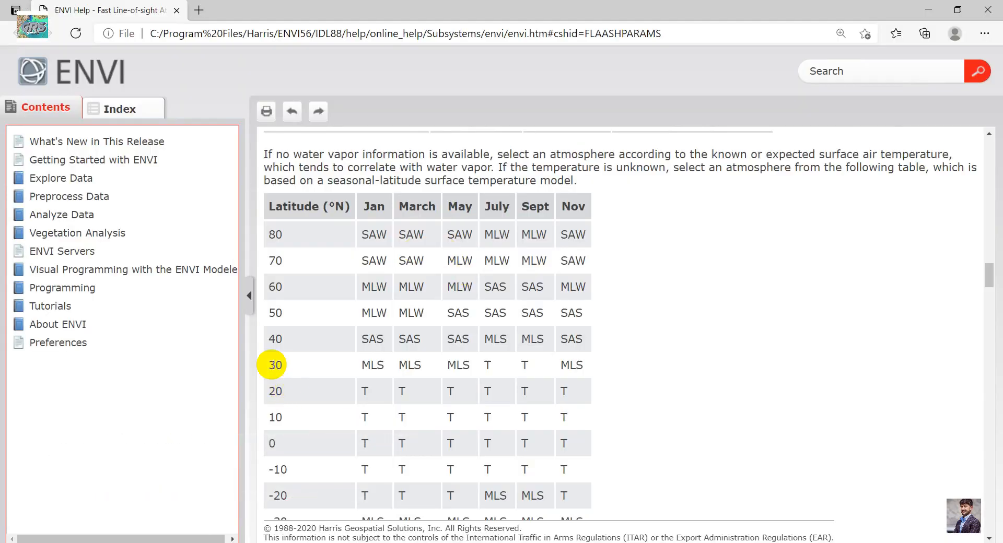
{"action": "double_click", "coordinate": [486, 365]}
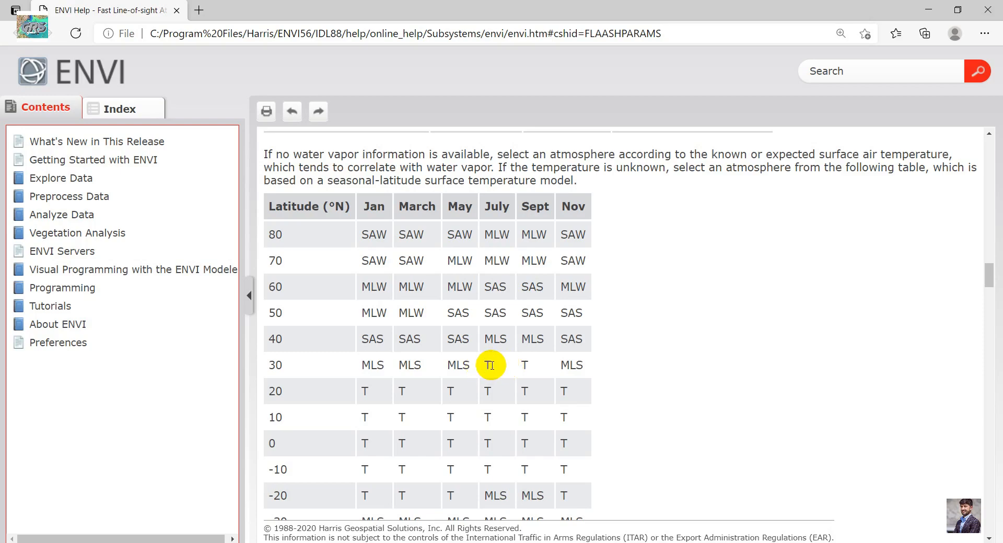
{"action": "mouse_move", "coordinate": [252, 535]}
{"action": "left_click", "coordinate": [267, 503]}
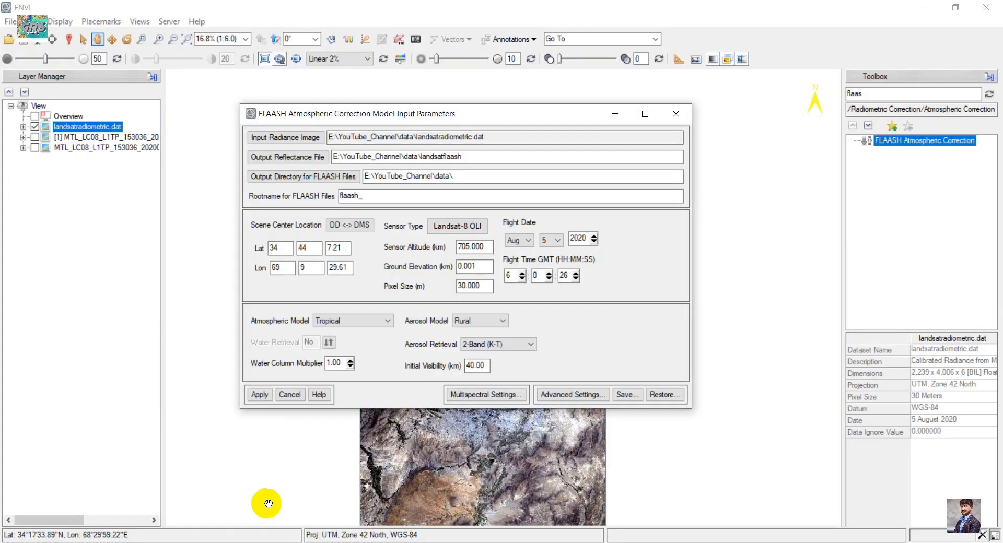
- Set the atmospheric model to Tropical
{"action": "left_click", "coordinate": [340, 320]}
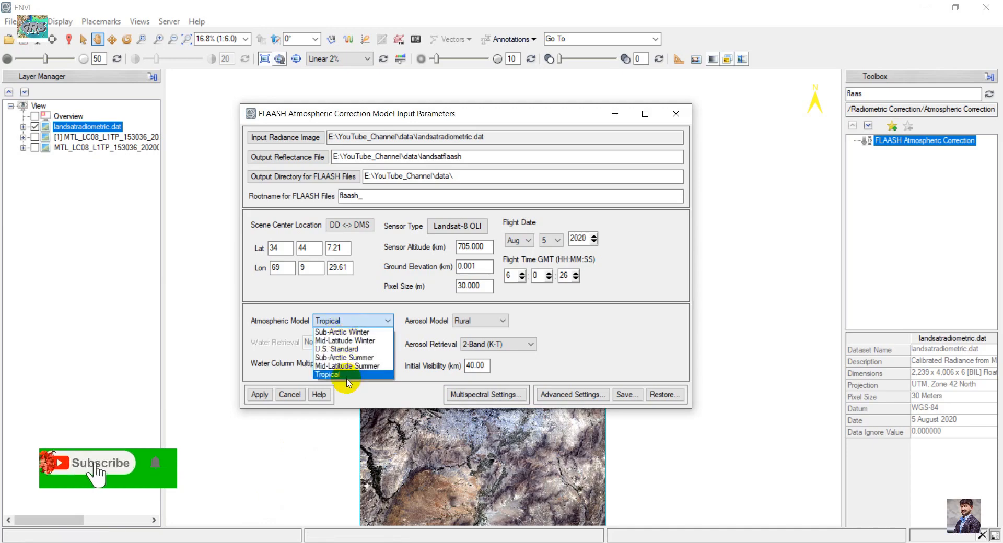
{"action": "left_click", "coordinate": [343, 374]}
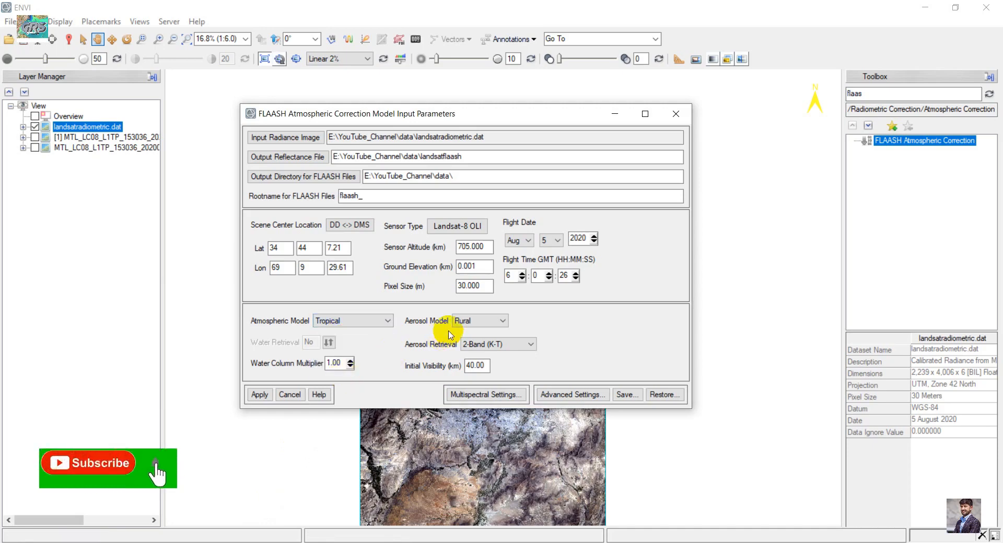
- Set the aerosol model to Rural
{"action": "left_click", "coordinate": [477, 322]}
{"action": "left_click", "coordinate": [482, 323]}
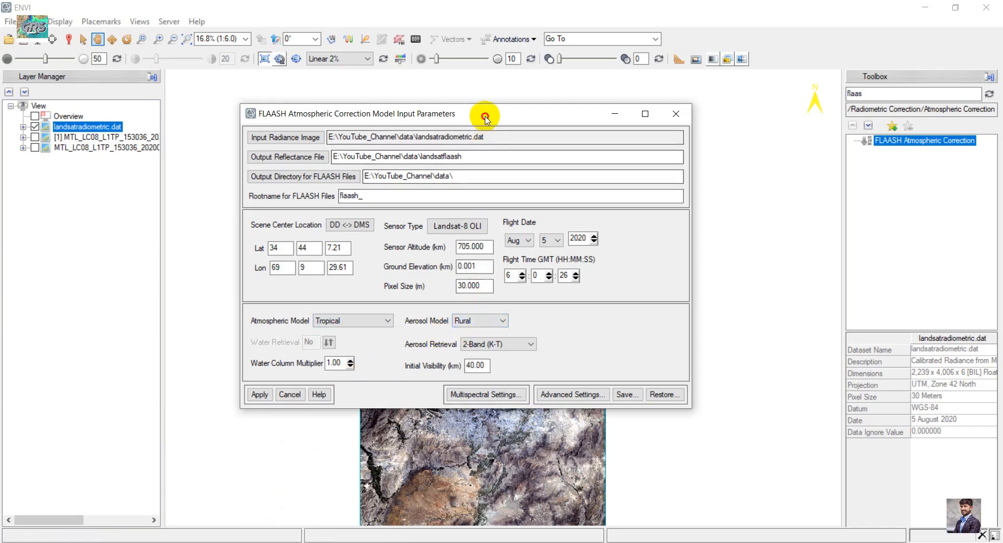
{"action": "left_click_drag", "start_coordinate": [481, 114], "coordinate": [481, 469]}
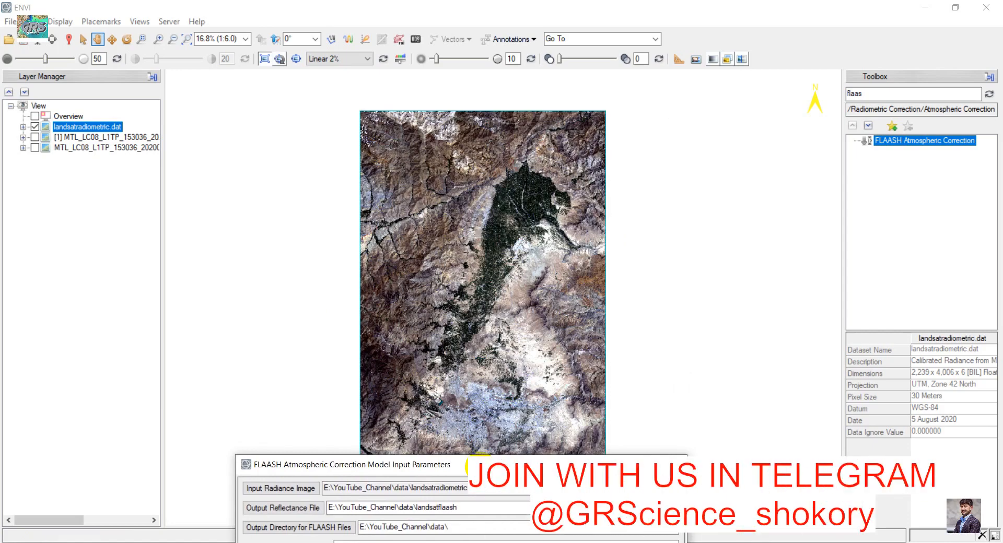
{"action": "left_click_drag", "start_coordinate": [486, 465], "coordinate": [298, 132]}
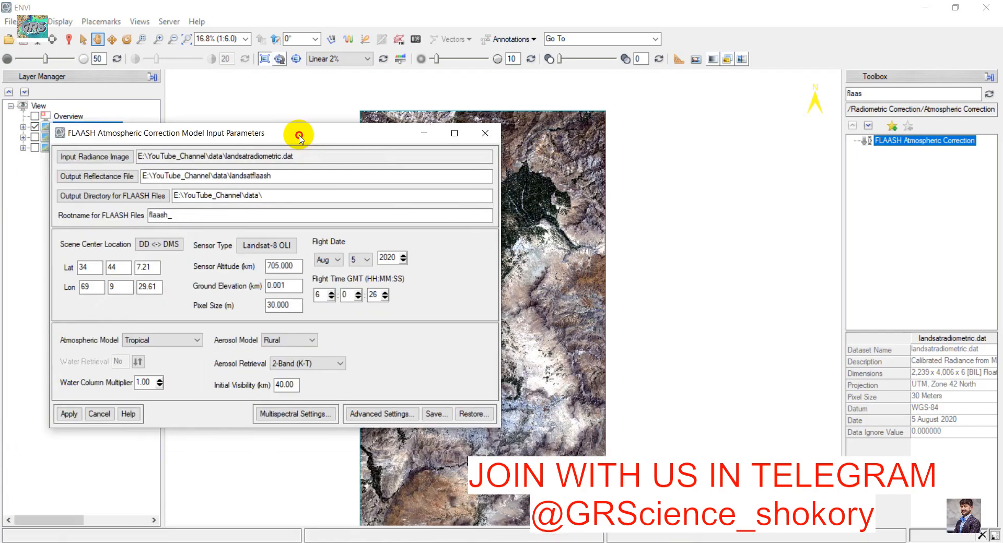
{"action": "left_click", "coordinate": [289, 341]}
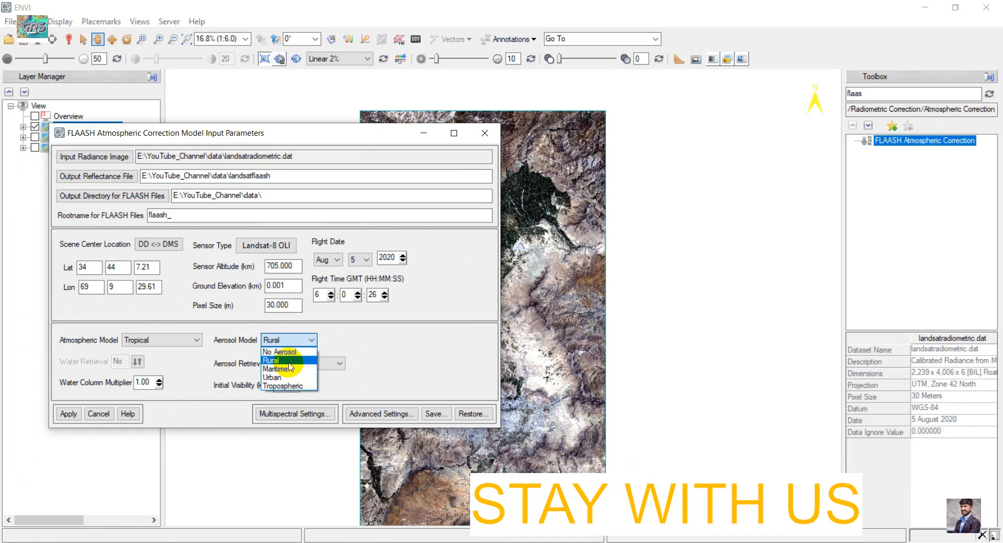
{"action": "left_click", "coordinate": [277, 360]}
{"action": "left_click_drag", "start_coordinate": [300, 133], "coordinate": [390, 149]}
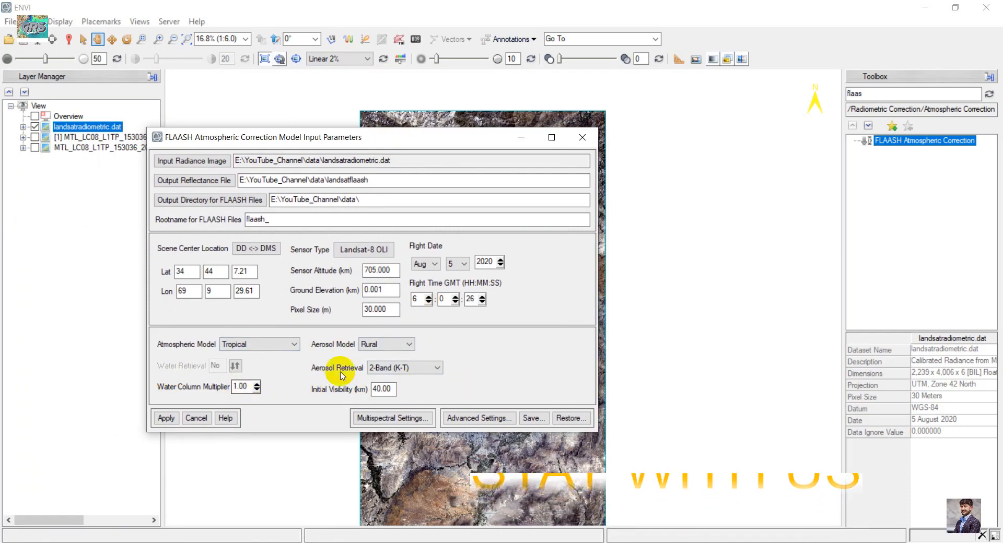
- In Multispectral Settings, assign Kaufman-Tanre aerosol retrieval defaults for Over-Land Retrieval standard (660:2100 nm)
{"action": "left_click", "coordinate": [383, 418]}
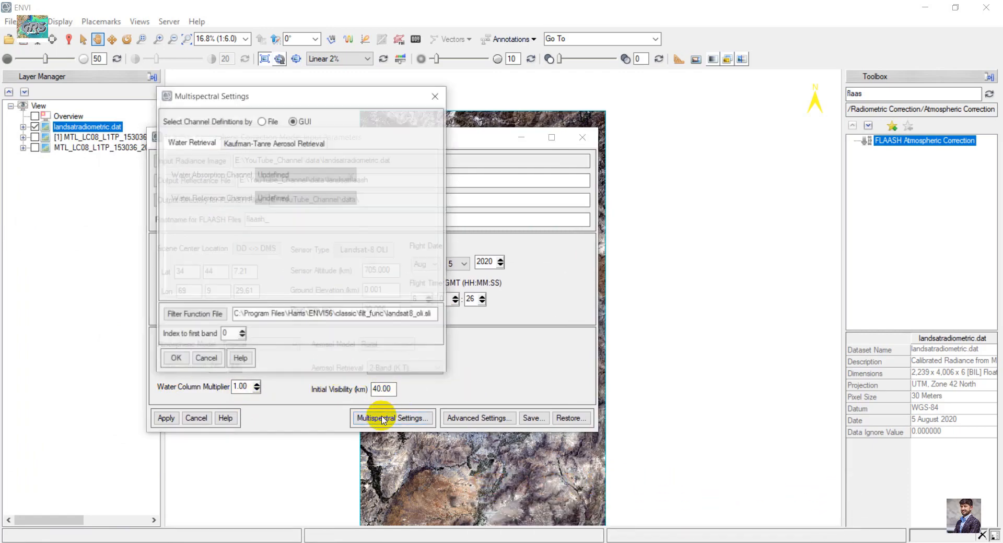
{"action": "left_click", "coordinate": [243, 146]}
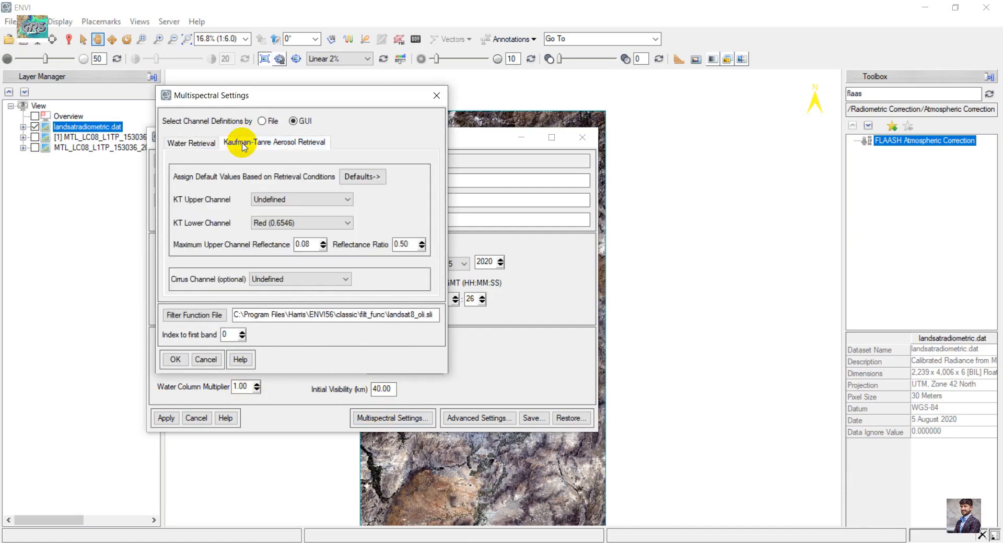
{"action": "left_click", "coordinate": [372, 176]}
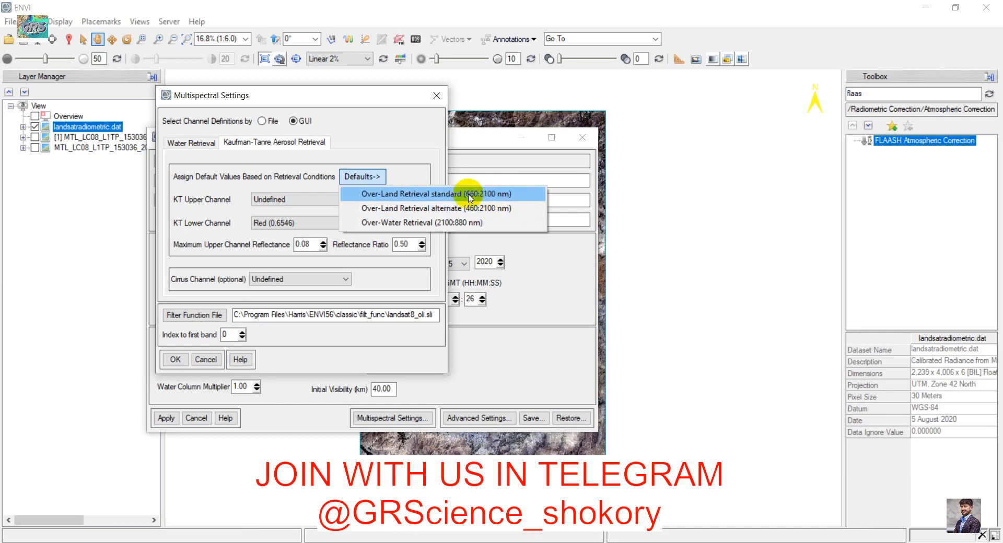
{"action": "left_click", "coordinate": [511, 200]}
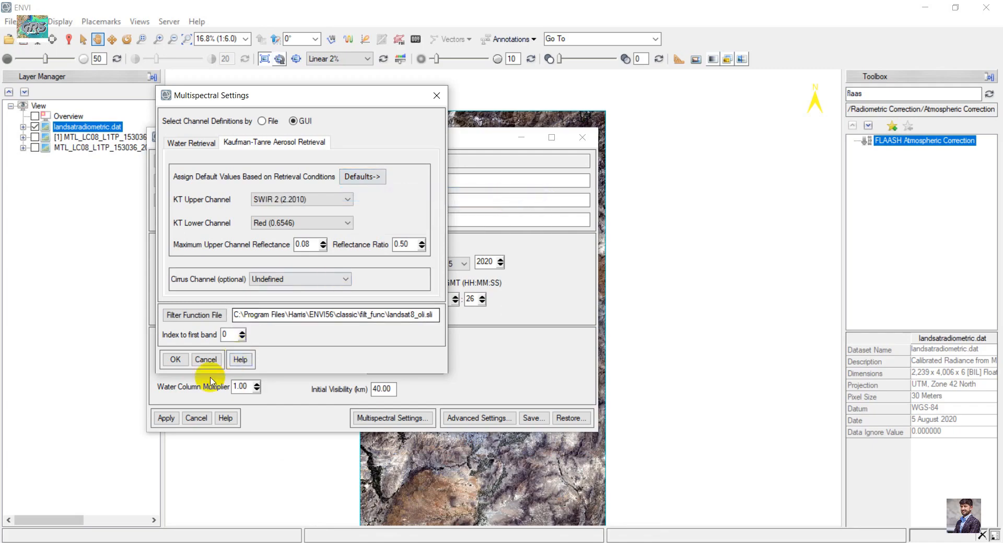
{"action": "left_click", "coordinate": [175, 361]}
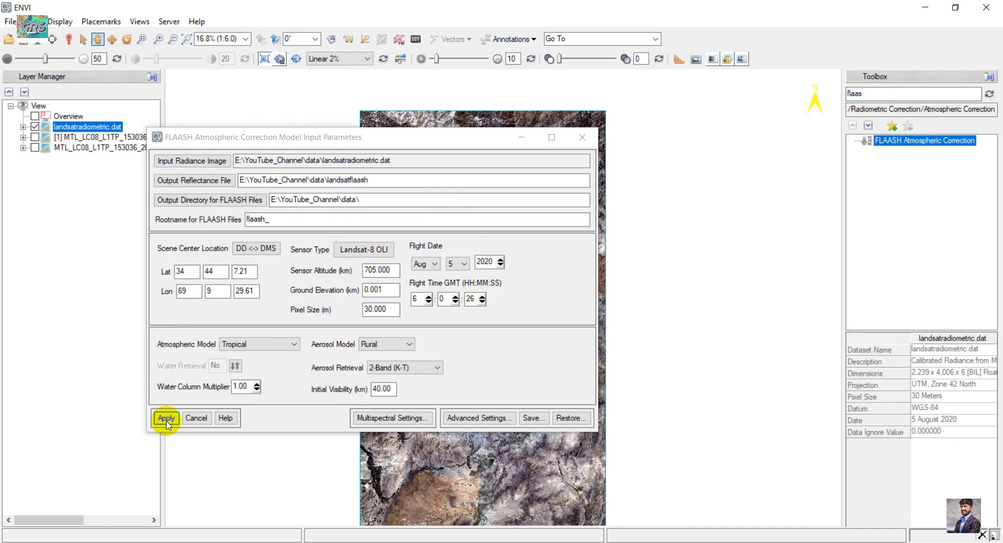
- Run the FLAASH correction, then close the results window and the input parameters dialog
{"action": "left_click", "coordinate": [166, 418]}
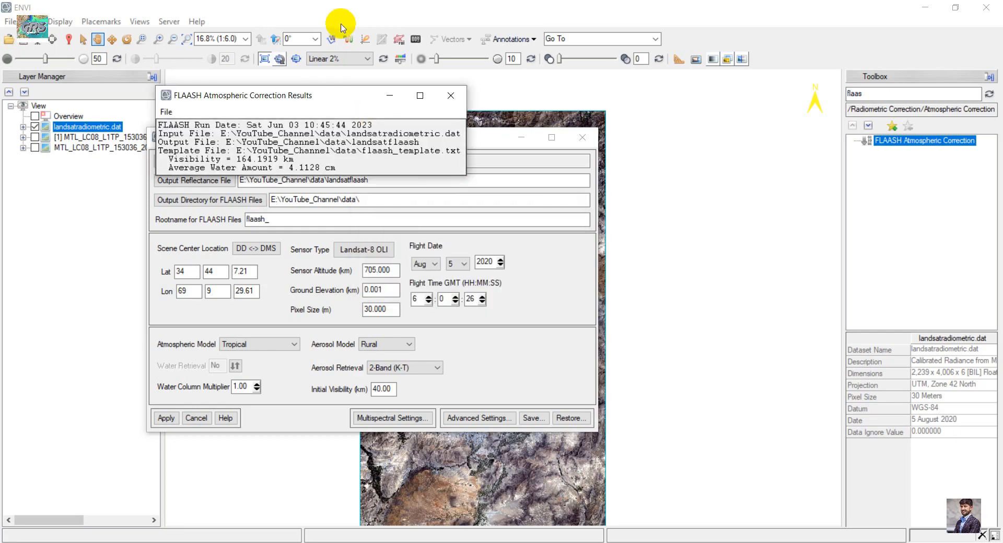
{"action": "left_click_drag", "start_coordinate": [329, 94], "coordinate": [397, 252]}
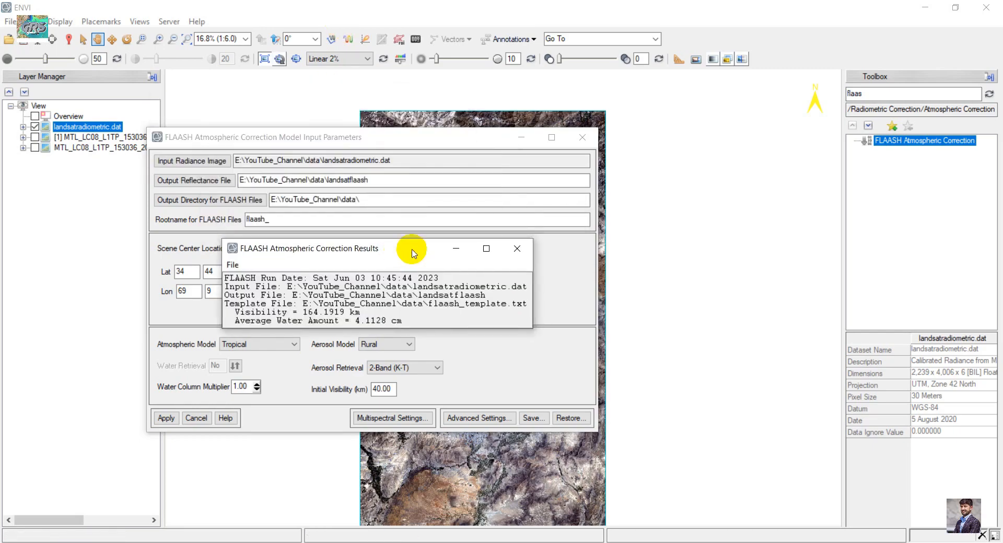
{"action": "left_click", "coordinate": [519, 250]}
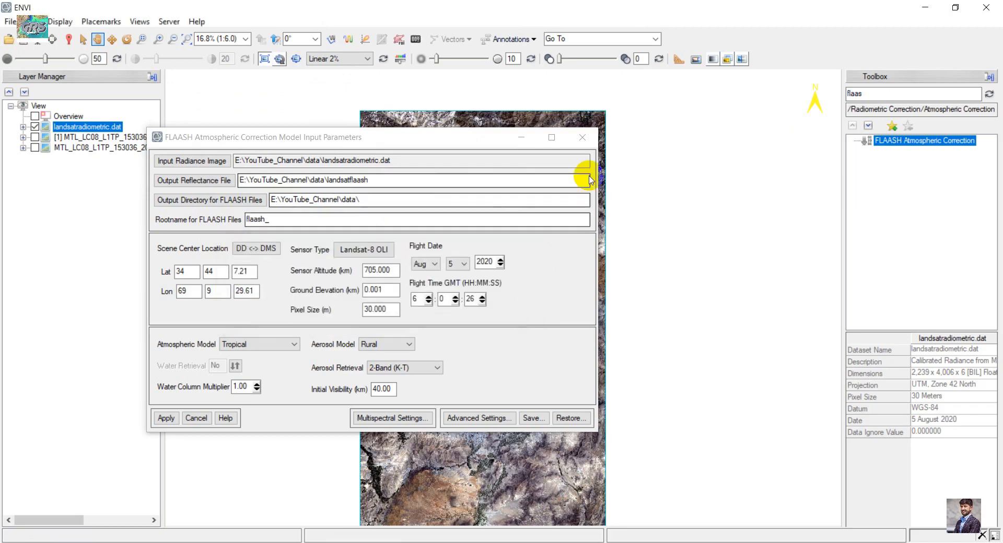
{"action": "left_click", "coordinate": [590, 137]}
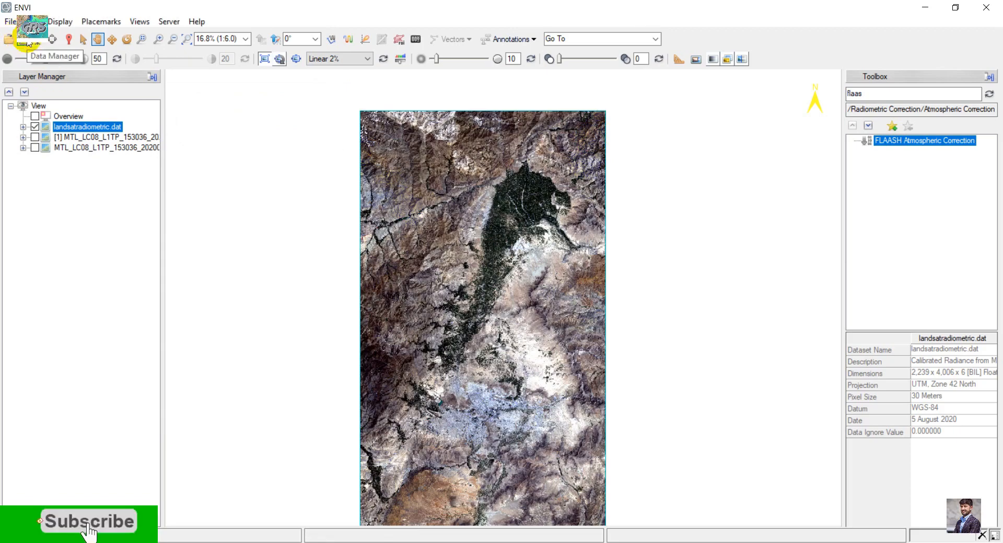
- Load the FLAASH result landsatflaash into the view as a CIR composite from the Data Manager
{"action": "left_click", "coordinate": [29, 43]}
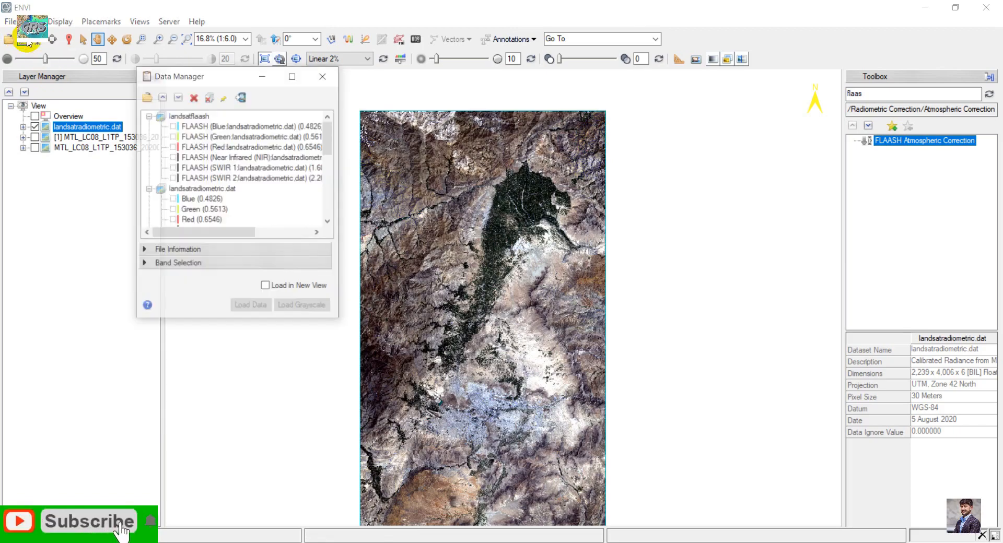
{"action": "left_click", "coordinate": [183, 116]}
{"action": "right_click", "coordinate": [182, 116]}
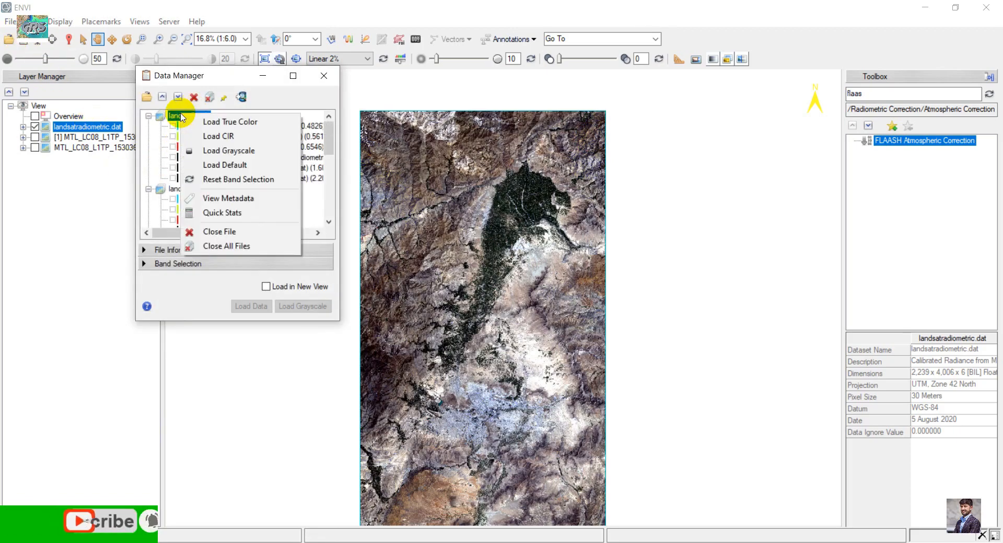
{"action": "left_click", "coordinate": [241, 136]}
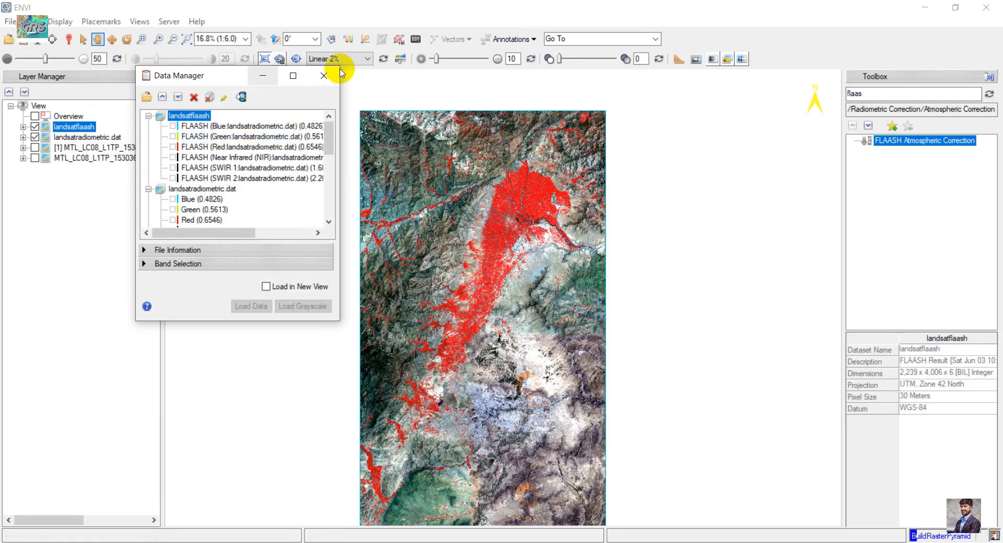
{"action": "left_click", "coordinate": [324, 75]}
- Split the display into two vertical views and place landsatradiometric.dat in the second view
{"action": "left_click", "coordinate": [142, 21]}
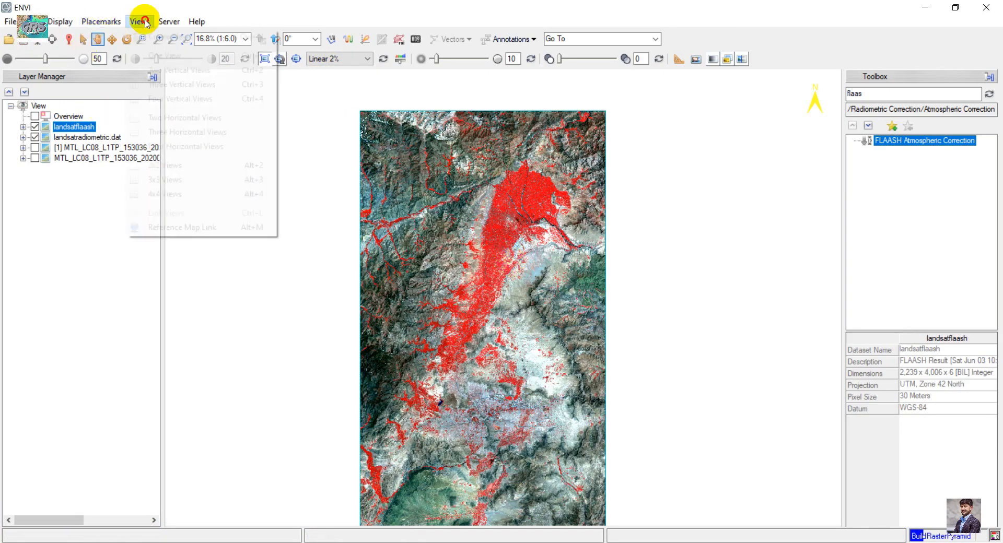
{"action": "left_click", "coordinate": [152, 69]}
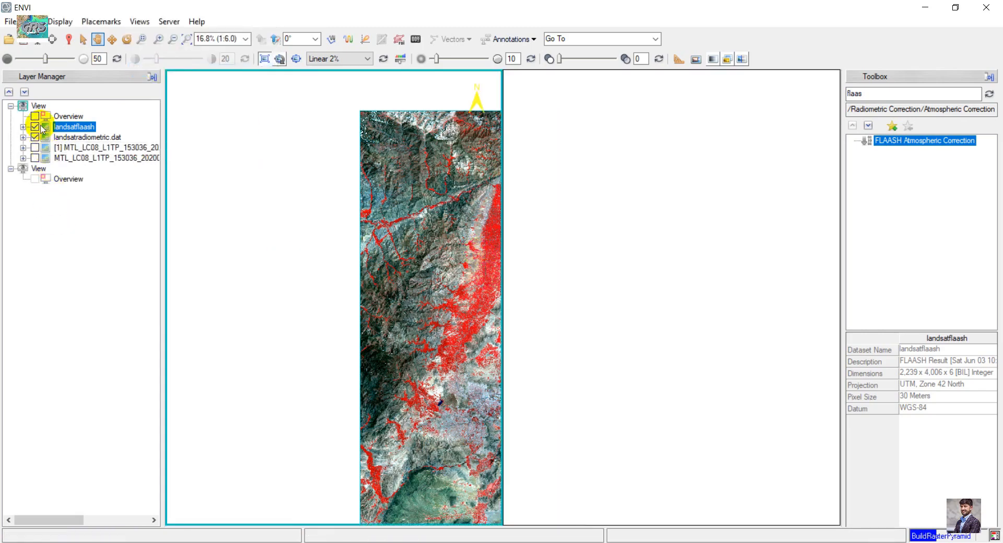
{"action": "left_click_drag", "start_coordinate": [79, 138], "coordinate": [26, 168]}
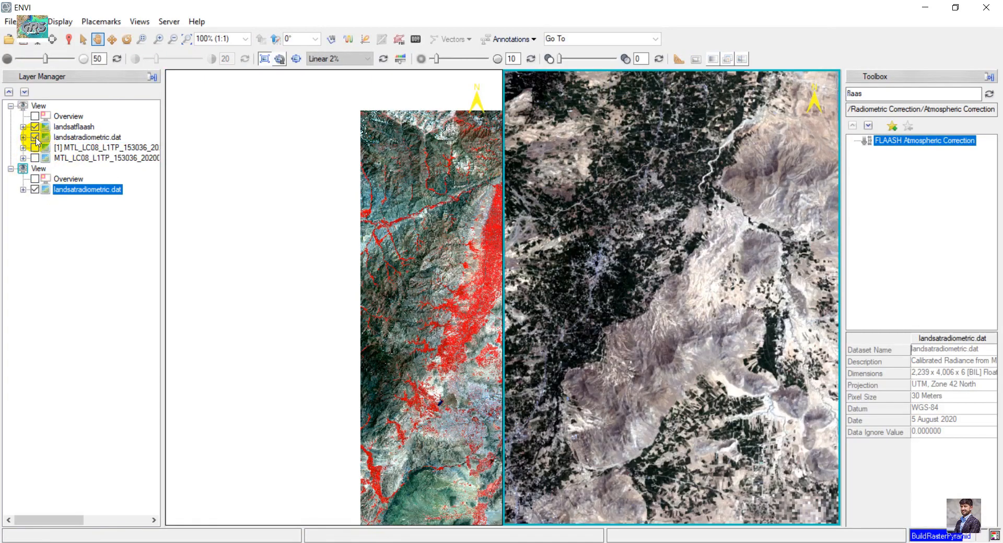
{"action": "left_click", "coordinate": [35, 137]}
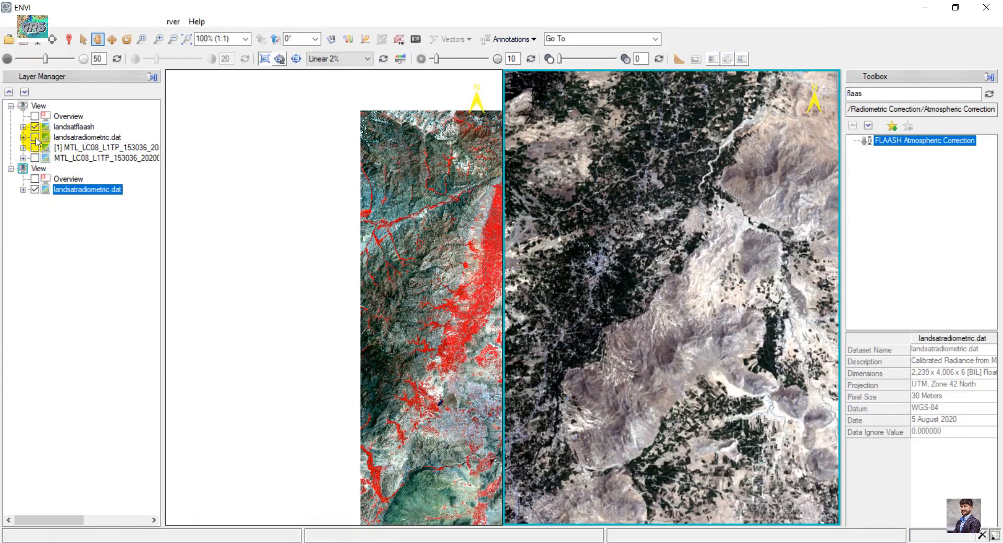
- Load landsatradiometric.dat as a CIR composite in the second view and hide its true-color layer
{"action": "right_click", "coordinate": [71, 192]}
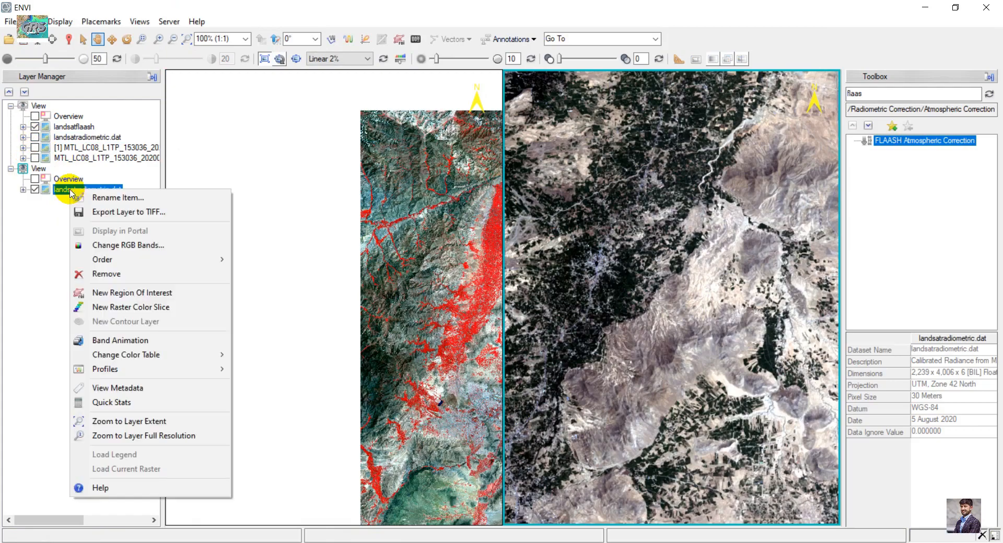
{"action": "left_click", "coordinate": [55, 189]}
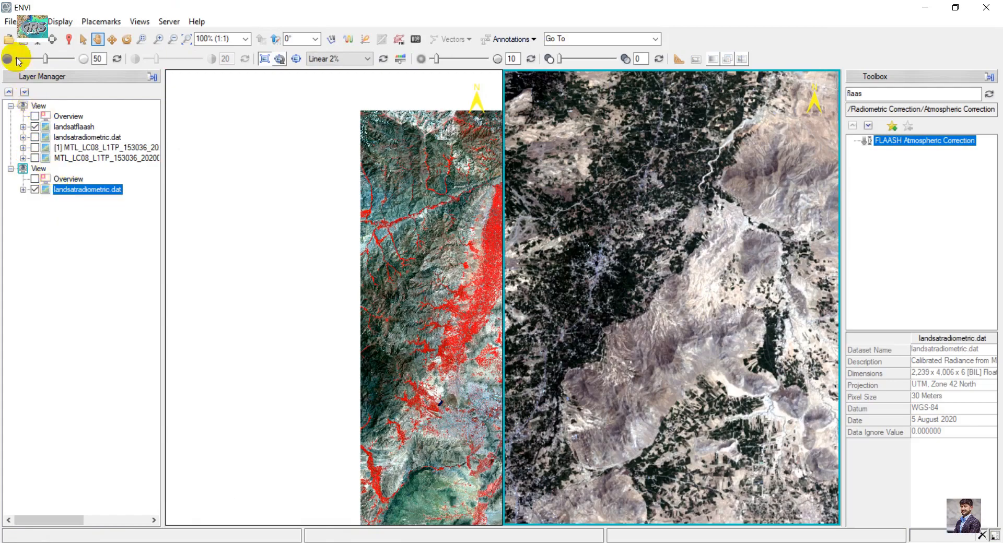
{"action": "left_click", "coordinate": [9, 39]}
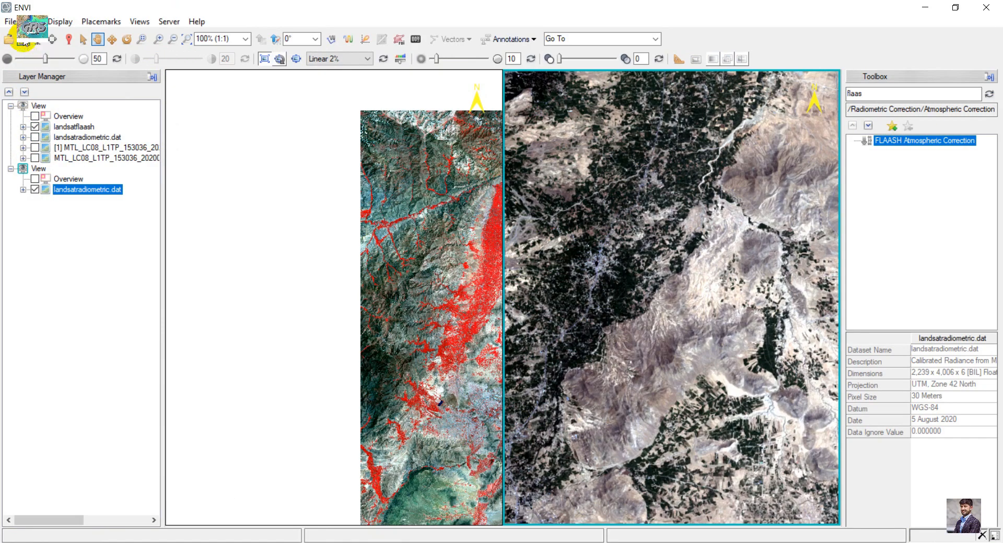
{"action": "right_click", "coordinate": [210, 194]}
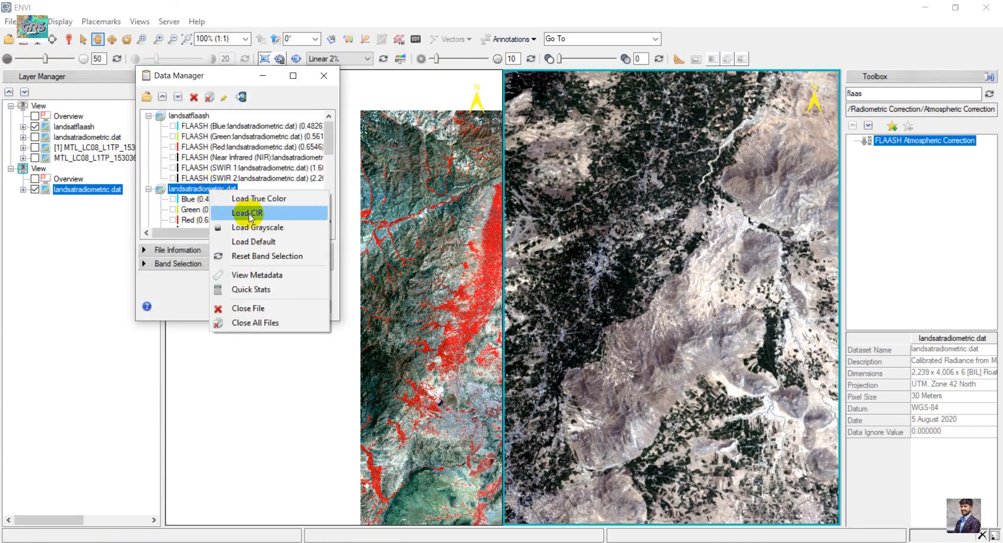
{"action": "left_click", "coordinate": [241, 210]}
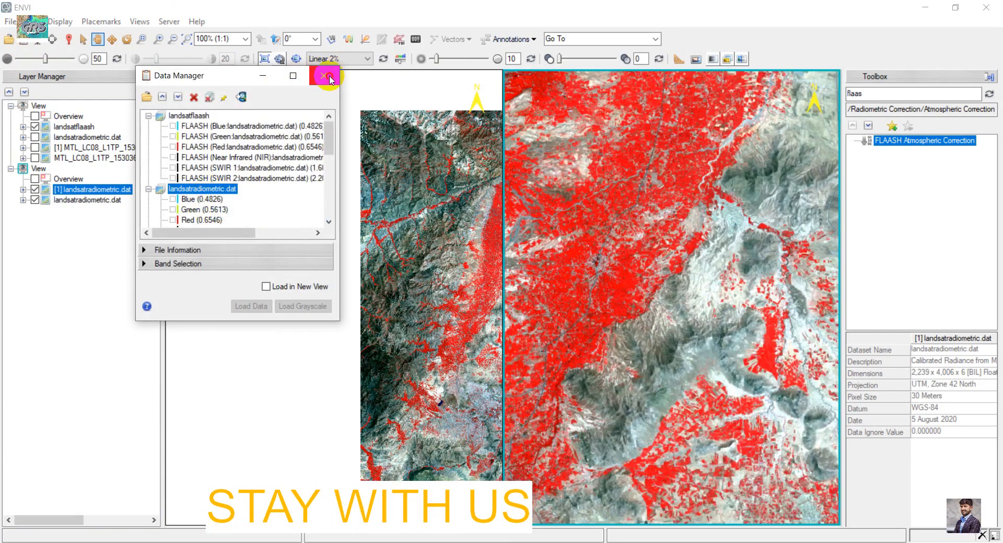
{"action": "left_click", "coordinate": [324, 76]}
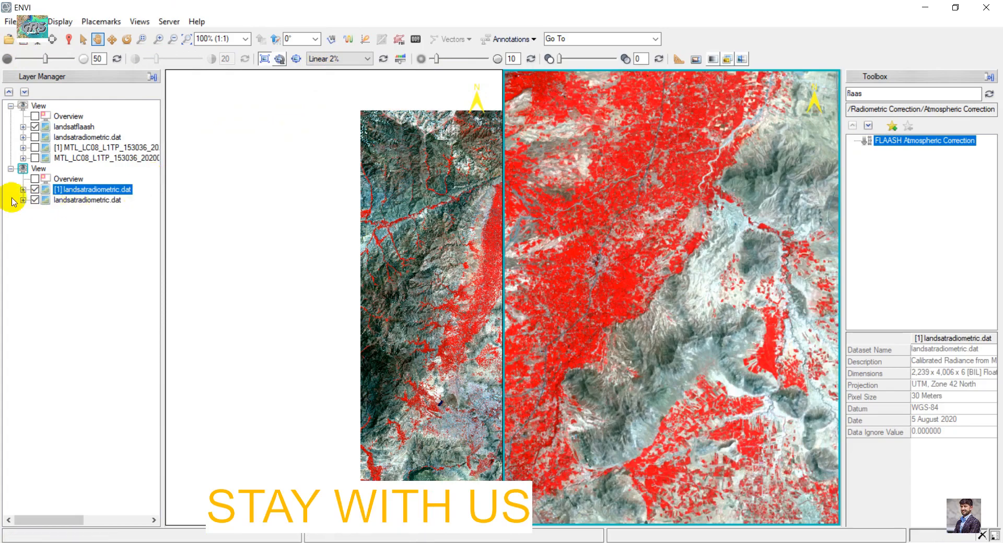
{"action": "left_click", "coordinate": [34, 199]}
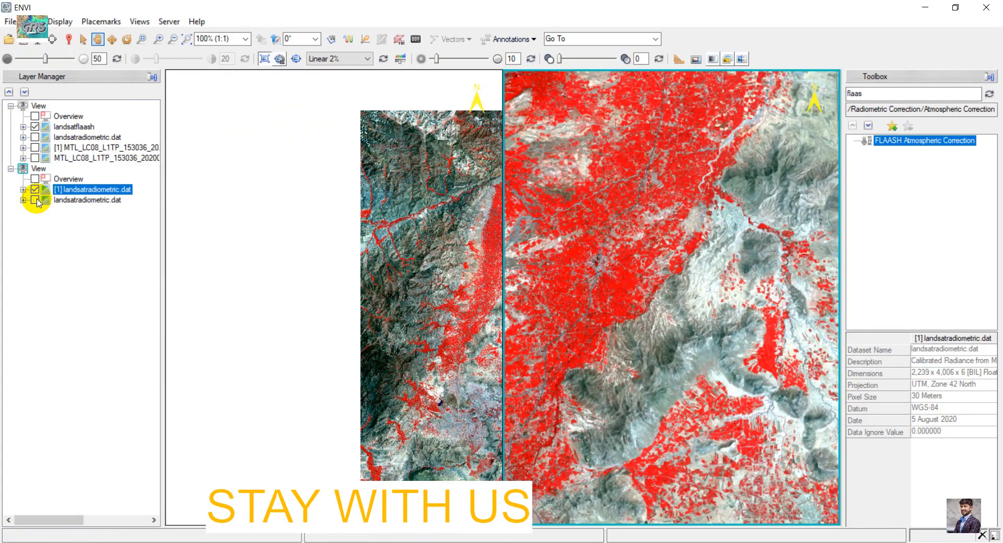
- Link all views together with Geo Link
{"action": "left_click", "coordinate": [138, 21]}
{"action": "left_click", "coordinate": [184, 215]}
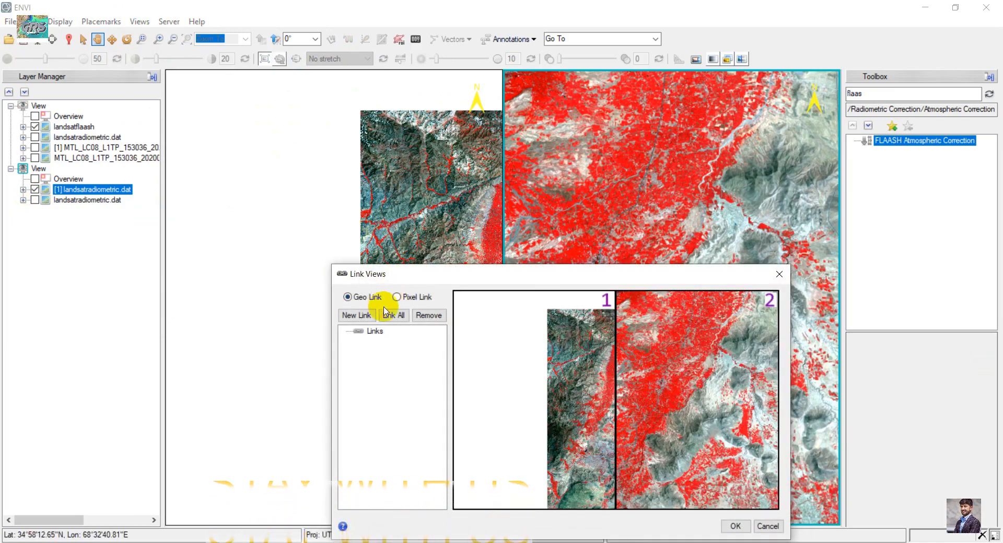
{"action": "left_click", "coordinate": [392, 315]}
{"action": "left_click_drag", "start_coordinate": [456, 270], "coordinate": [396, 110]}
{"action": "left_click", "coordinate": [676, 360]}
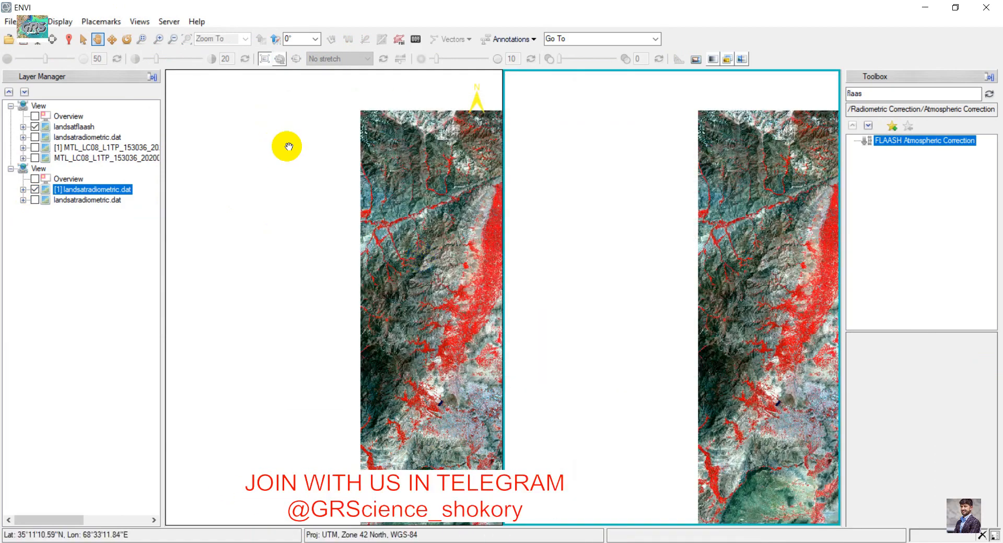
- Compare the FLAASH-corrected and radiometric images side by side across the linked views
{"action": "left_click", "coordinate": [35, 127]}
{"action": "left_click", "coordinate": [35, 127]}
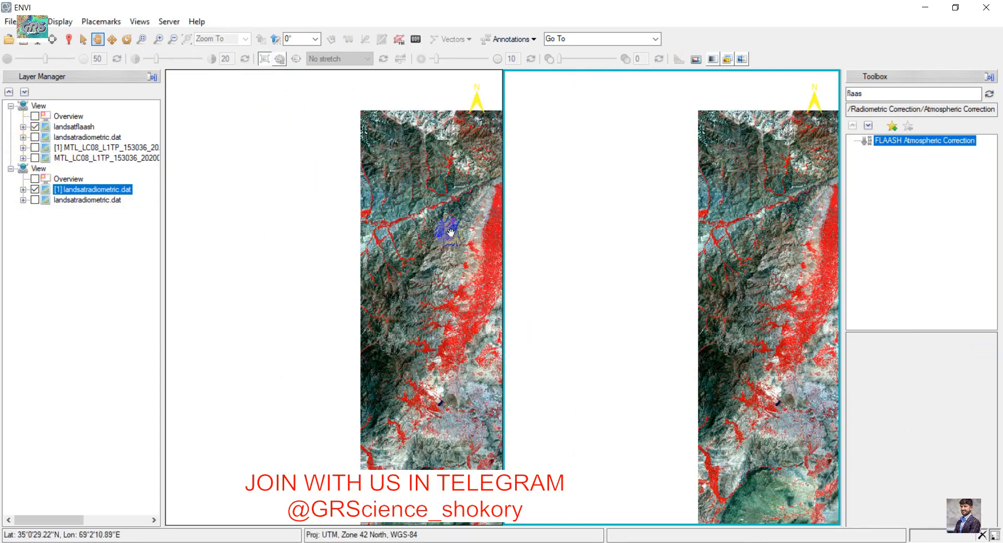
{"action": "left_click", "coordinate": [322, 220]}
{"action": "left_click_drag", "start_coordinate": [405, 238], "coordinate": [251, 236]}
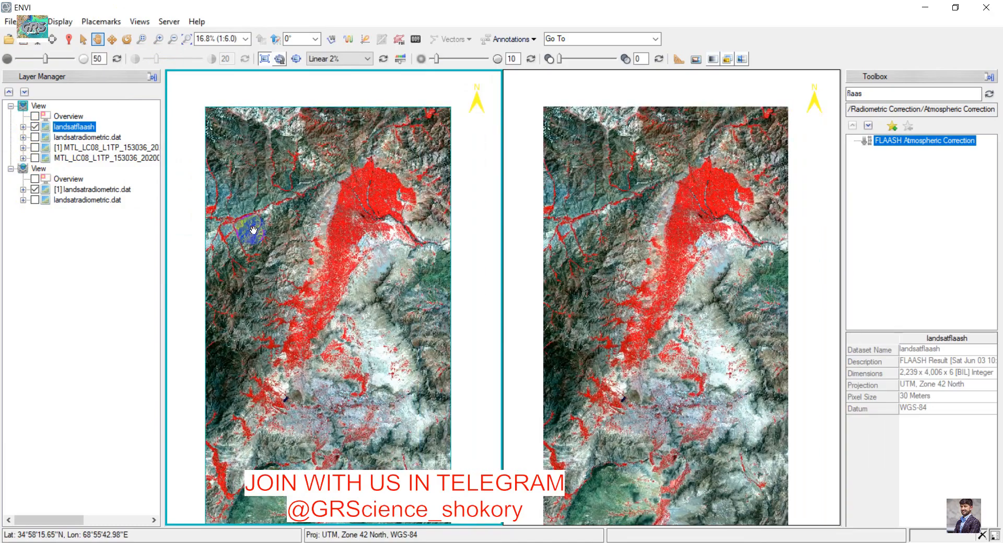
{"action": "scroll", "coordinate": [369, 208], "scroll_direction": "up", "scroll_amount": 4}
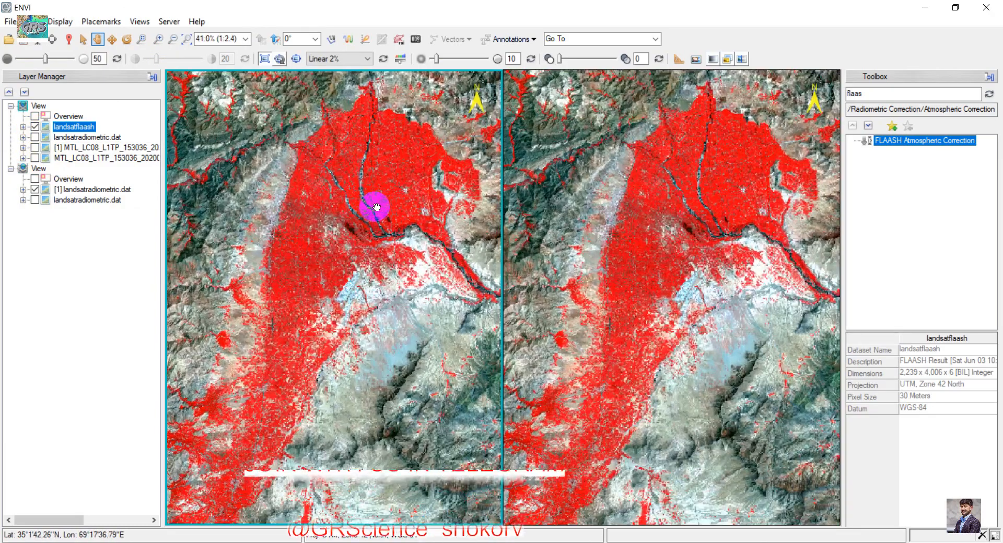
{"action": "scroll", "coordinate": [376, 206], "scroll_direction": "up", "scroll_amount": 1}
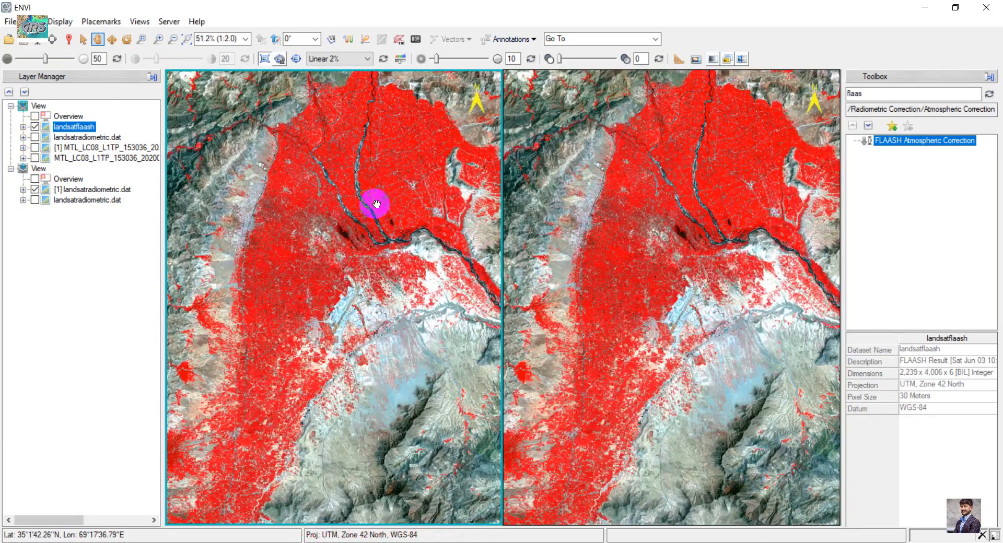
{"action": "scroll", "coordinate": [376, 204], "scroll_direction": "up", "scroll_amount": 1}
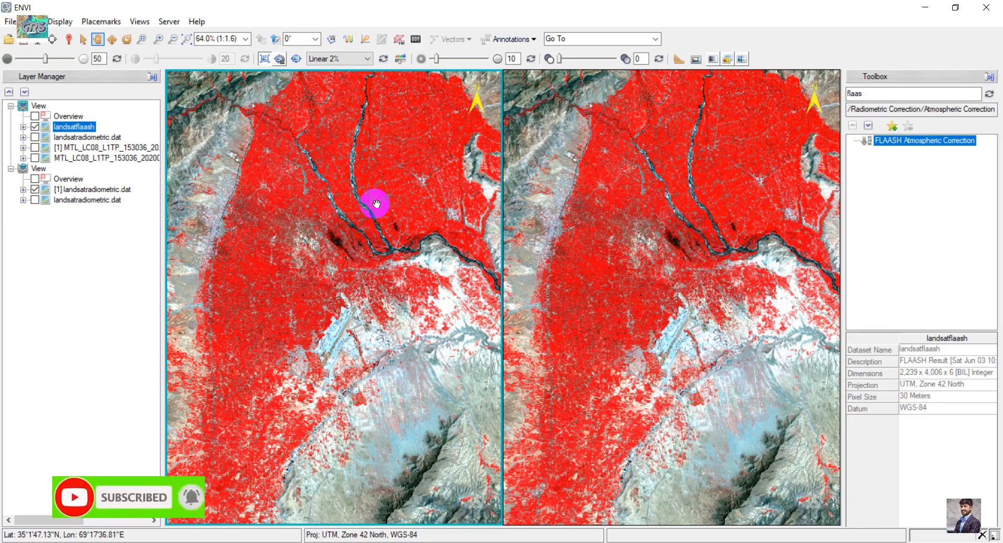
{"action": "scroll", "coordinate": [376, 211], "scroll_direction": "down", "scroll_amount": 4}
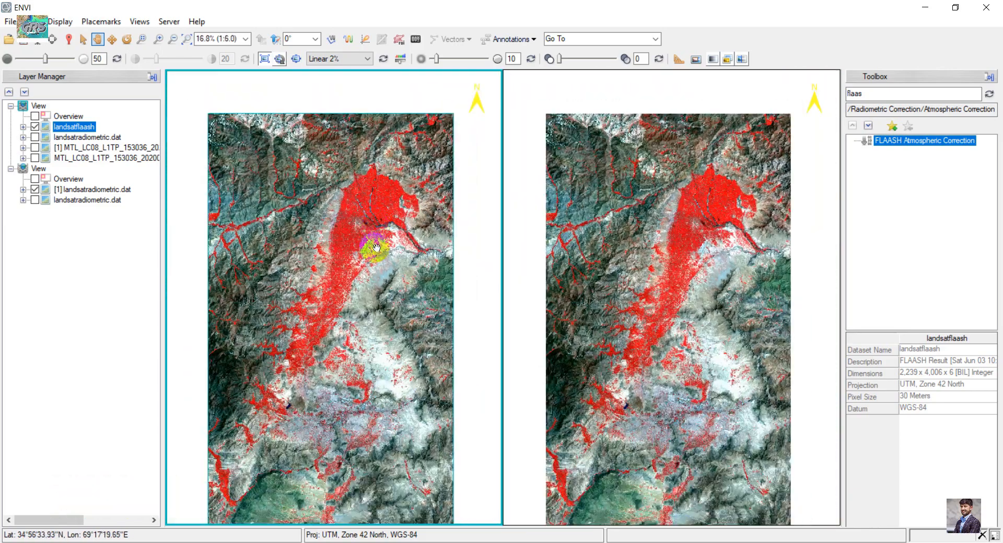
{"action": "mouse_move", "coordinate": [377, 248]}
{"action": "left_mouse_down"}
{"action": "mouse_move", "coordinate": [372, 177]}
{"action": "mouse_move", "coordinate": [376, 236]}
{"action": "mouse_move", "coordinate": [390, 251]}
{"action": "left_mouse_up"}
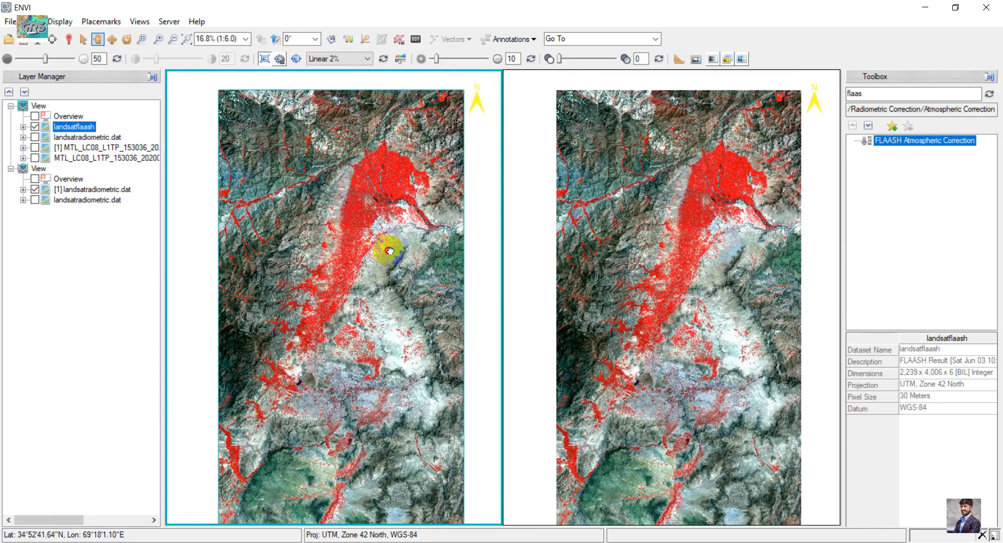
{"action": "scroll", "coordinate": [378, 168], "scroll_direction": "up", "scroll_amount": 2}
{"action": "scroll", "coordinate": [378, 170], "scroll_direction": "down", "scroll_amount": 2}
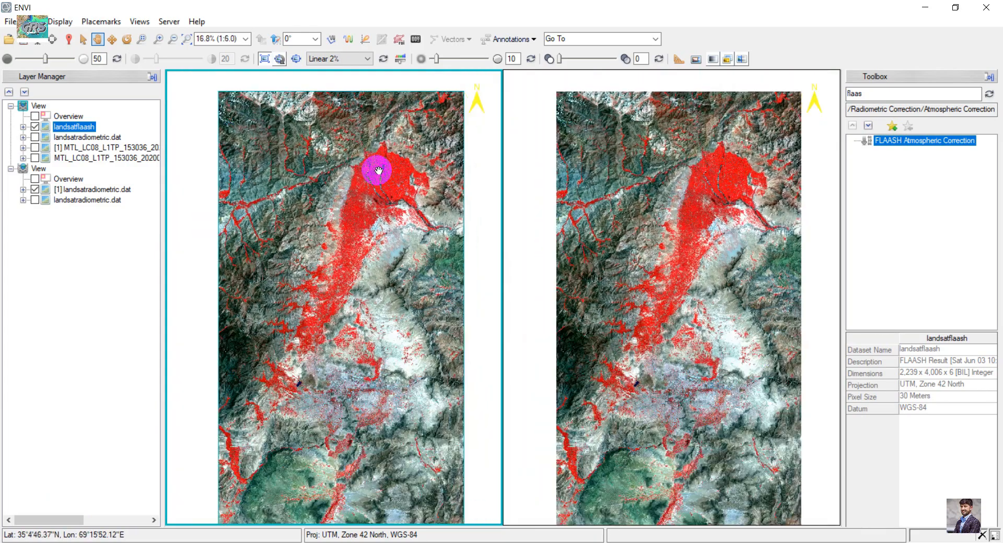
{"action": "left_click_drag", "start_coordinate": [378, 171], "coordinate": [365, 157]}
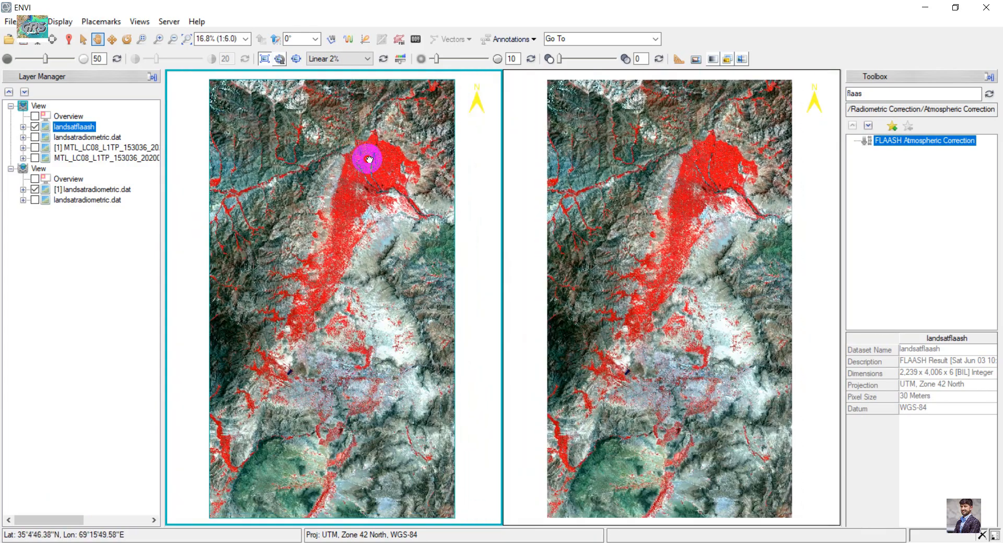
- Review the Quick Stats of the landsatflaash layer, then close the statistics window
{"action": "right_click", "coordinate": [74, 129]}
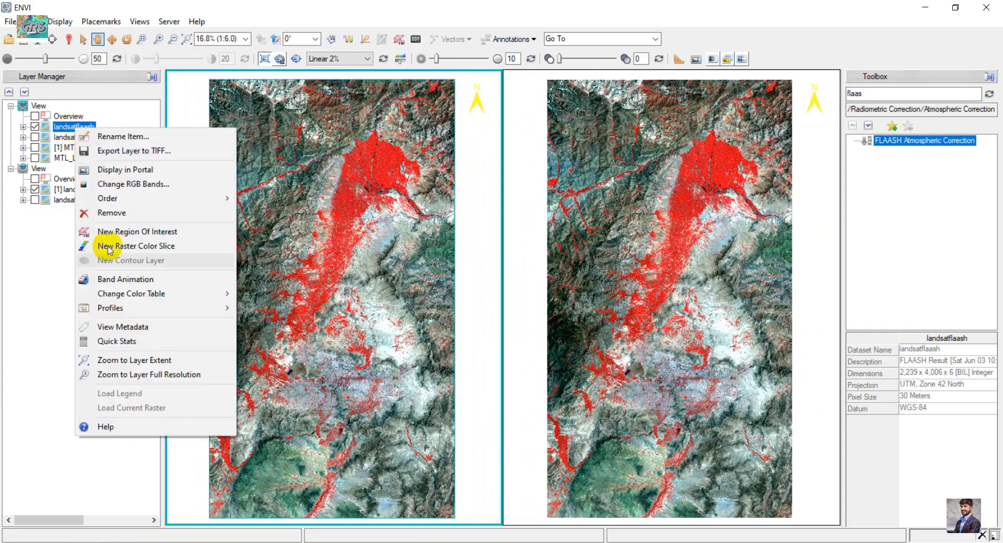
{"action": "left_click", "coordinate": [139, 346]}
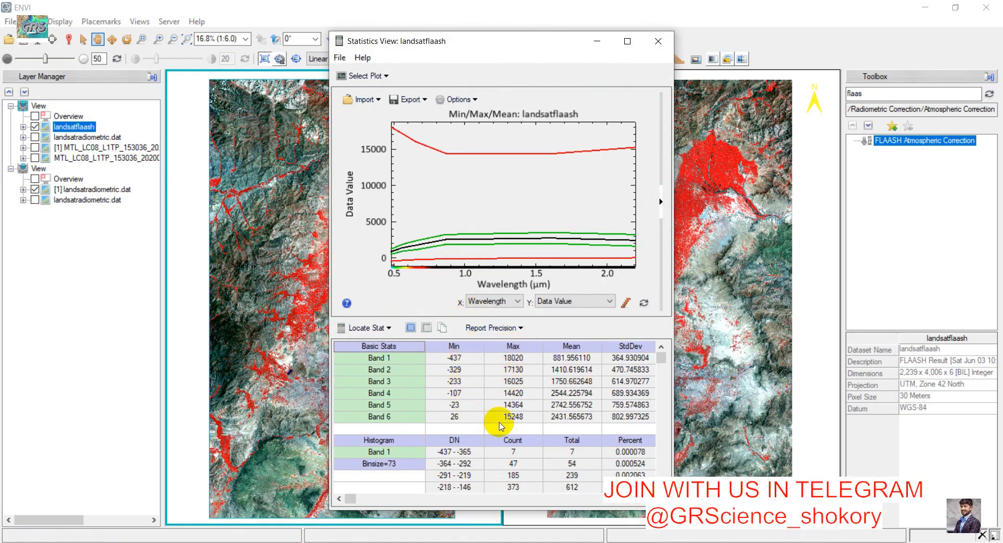
{"action": "scroll", "coordinate": [512, 366], "scroll_direction": "down", "scroll_amount": 4}
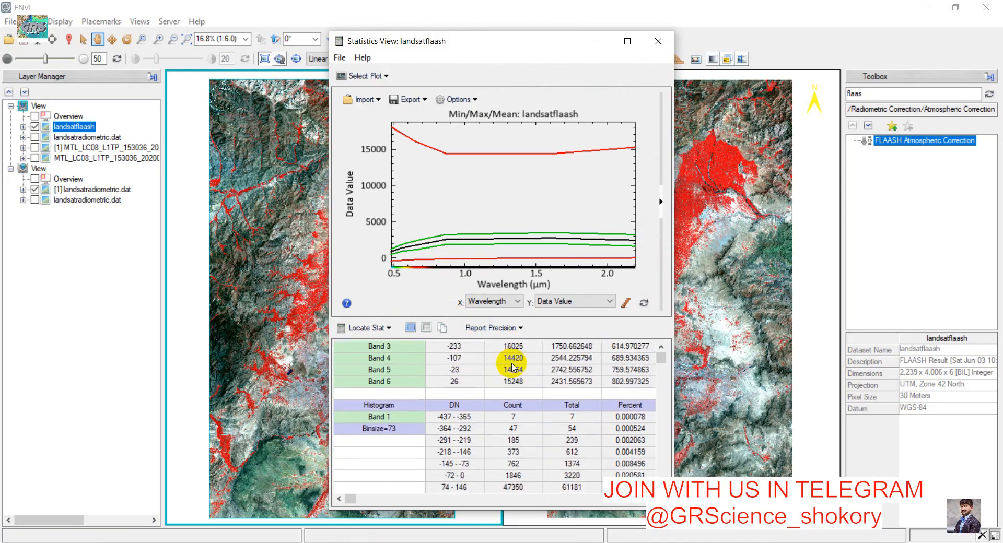
{"action": "scroll", "coordinate": [512, 365], "scroll_direction": "up", "scroll_amount": 4}
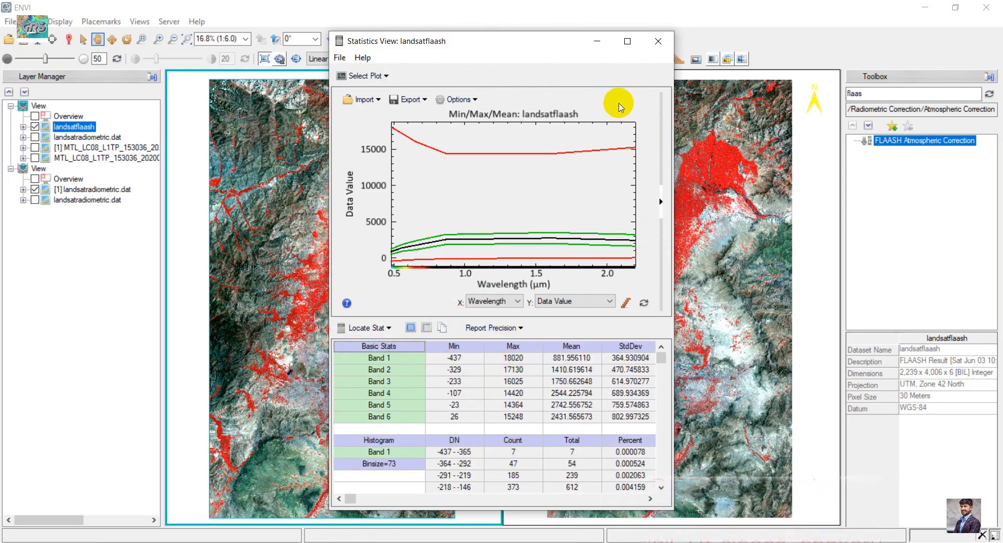
{"action": "left_click", "coordinate": [659, 42]}
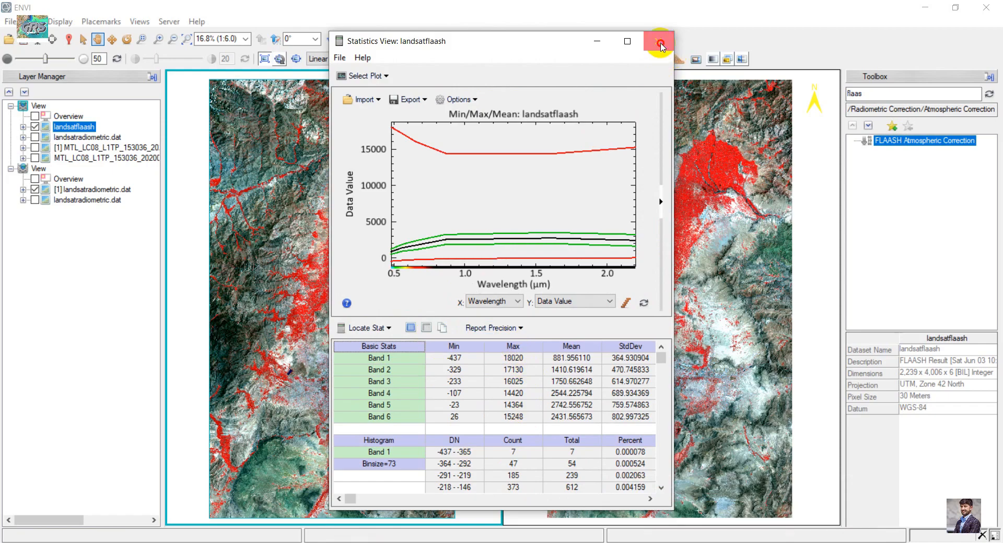
- Search the toolbox for band math and open the Band Math tool
{"action": "double_click", "coordinate": [925, 92]}
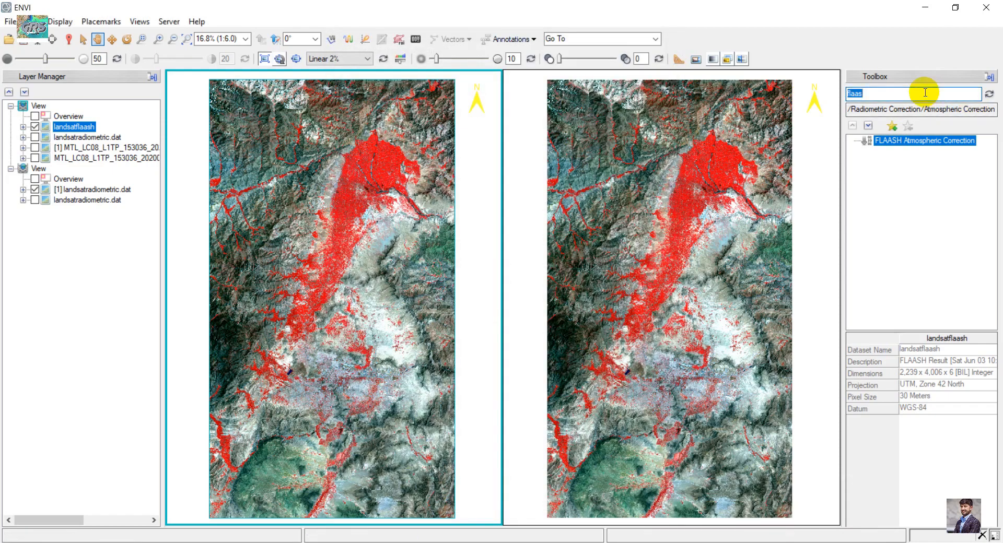
{"action": "type", "text": "band math"}
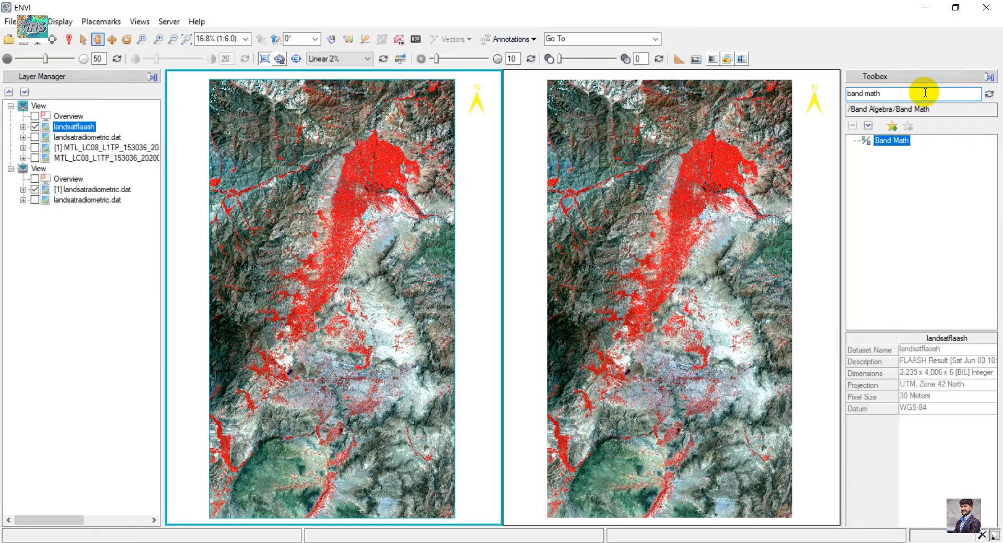
{"action": "double_click", "coordinate": [900, 142]}
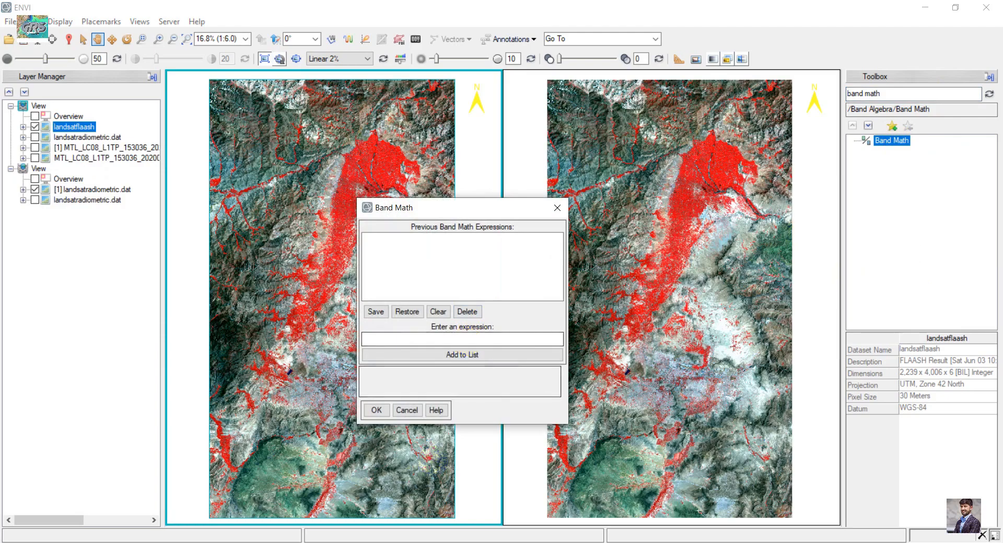
- Copy the rescaling expression (b1 le 0)*0+(b1 ge 10000)*1+(b1 gt 0 and b1 lt 10000)*float(b1/10000.0) from the note into Band Math and add it to the list
{"action": "left_click", "coordinate": [467, 542]}
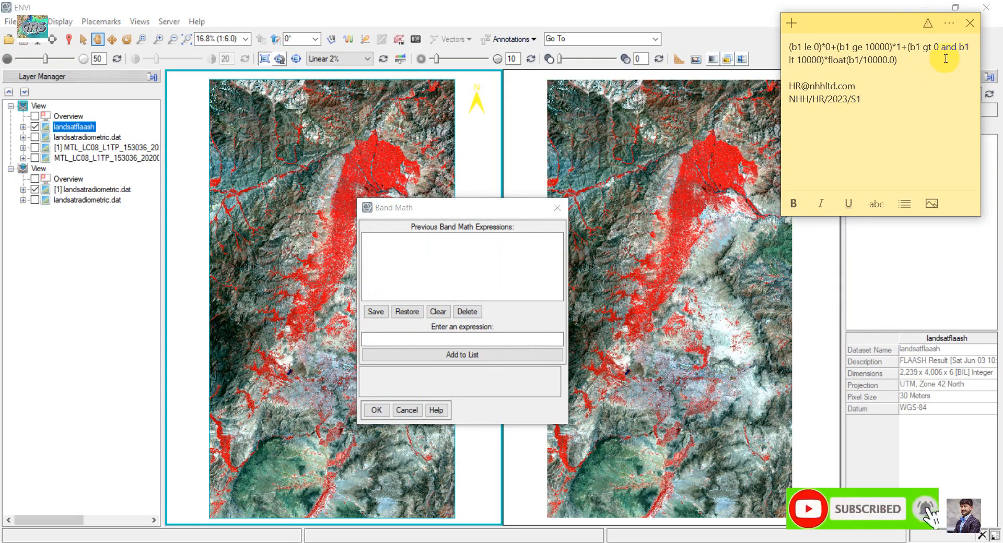
{"action": "left_click_drag", "start_coordinate": [950, 61], "coordinate": [767, 51]}
{"action": "key", "text": "ctrl+c"}
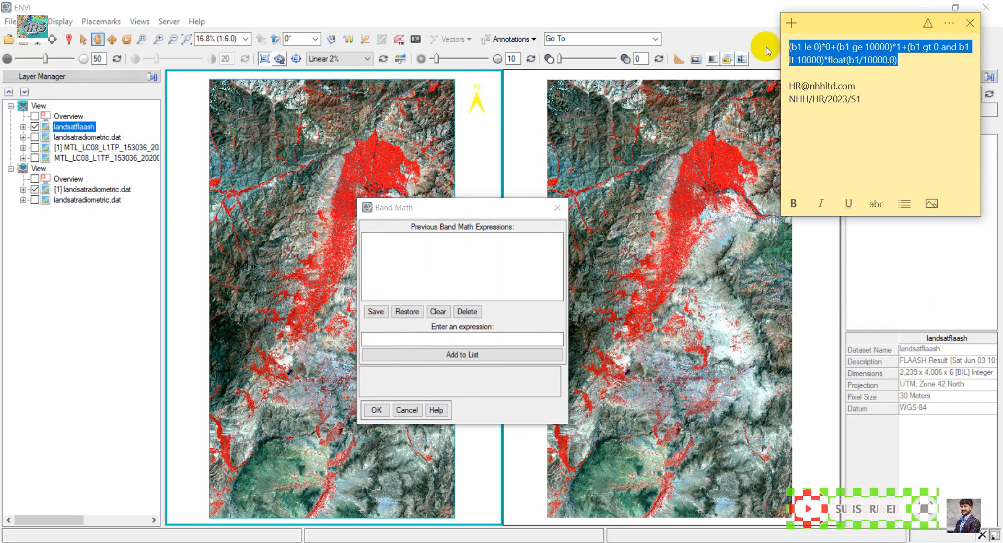
{"action": "left_click", "coordinate": [499, 340]}
{"action": "key", "text": "ctrl+v"}
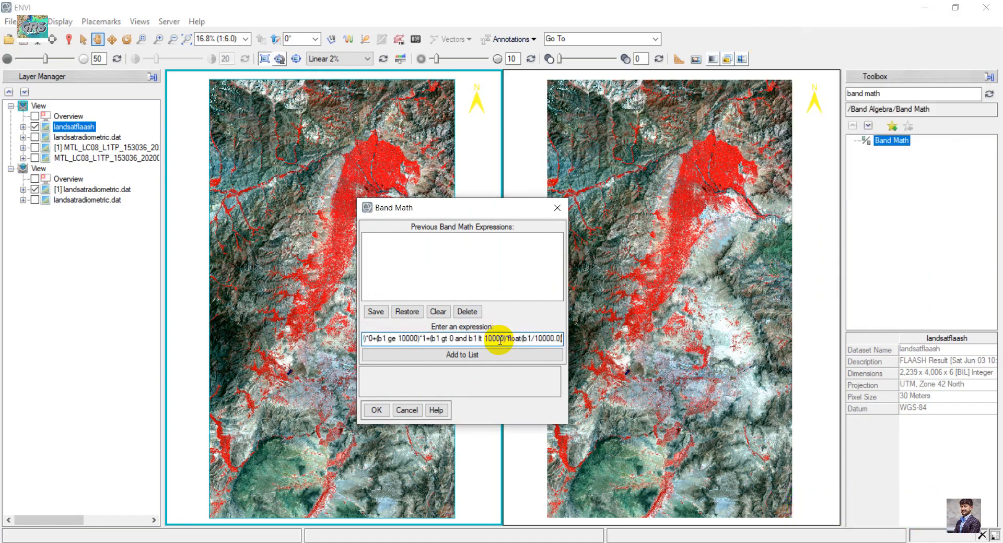
{"action": "left_click", "coordinate": [452, 357]}
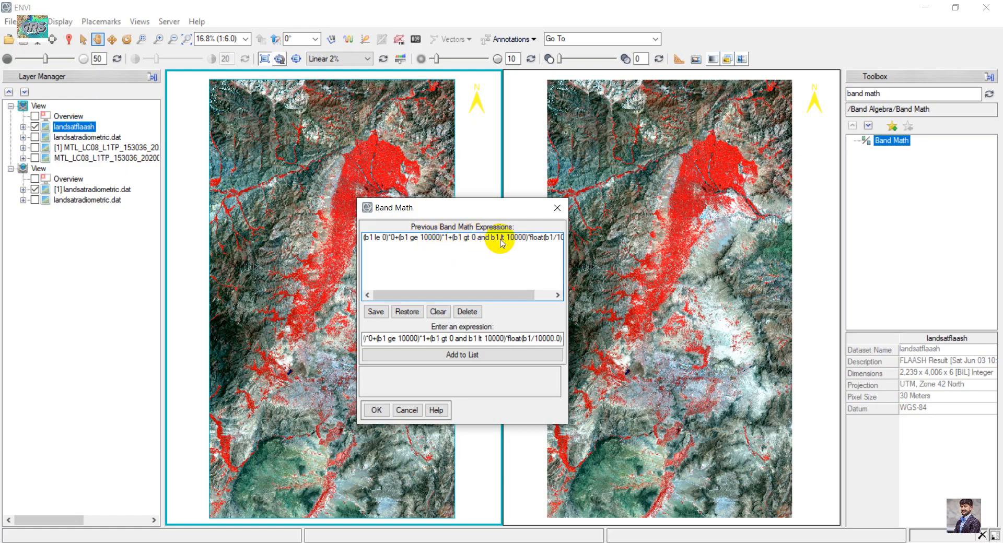
- Select the added expression, confirm it, and map variable B1 to the landsatflaash input file
{"action": "left_click_drag", "start_coordinate": [490, 296], "coordinate": [528, 293]}
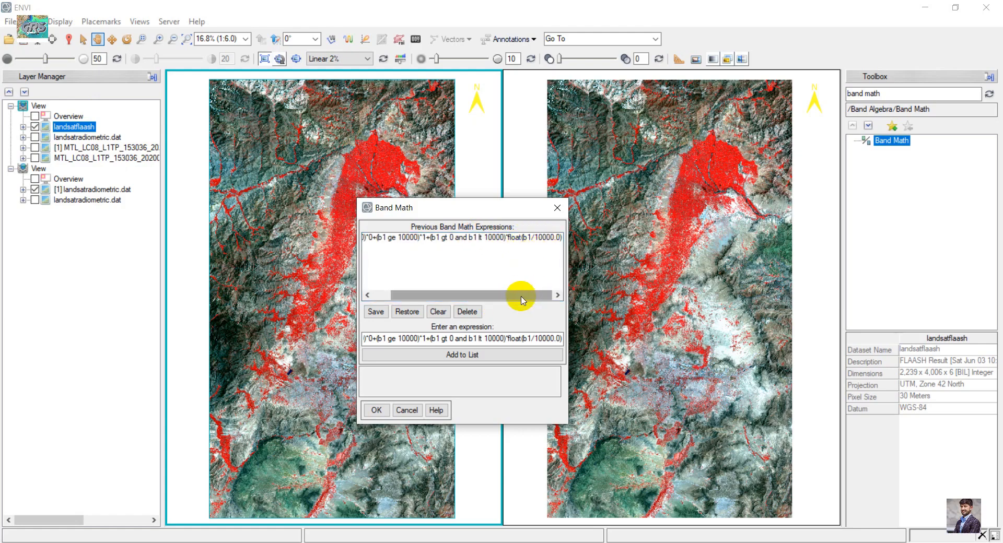
{"action": "left_click", "coordinate": [441, 238]}
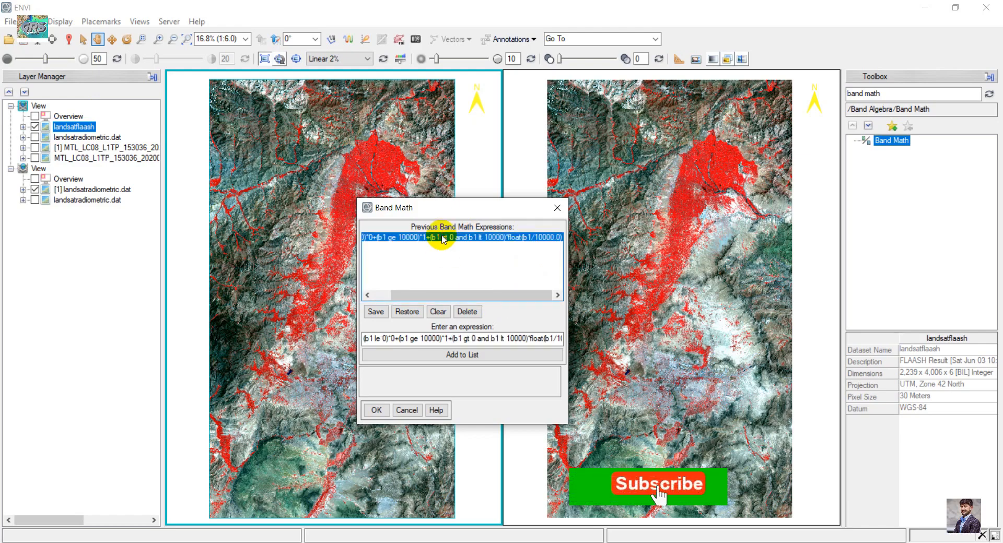
{"action": "left_click", "coordinate": [376, 410]}
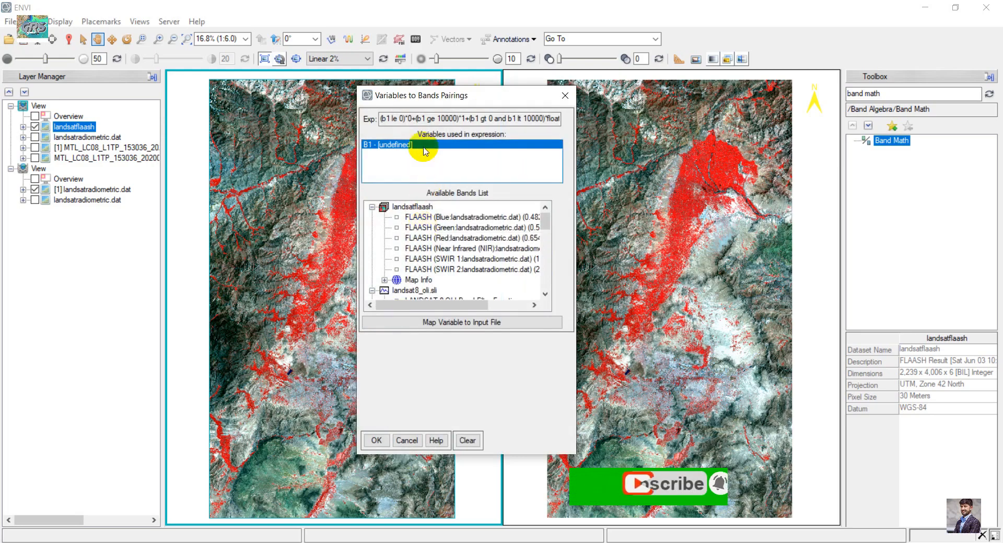
{"action": "left_click_drag", "start_coordinate": [381, 94], "coordinate": [348, 92]}
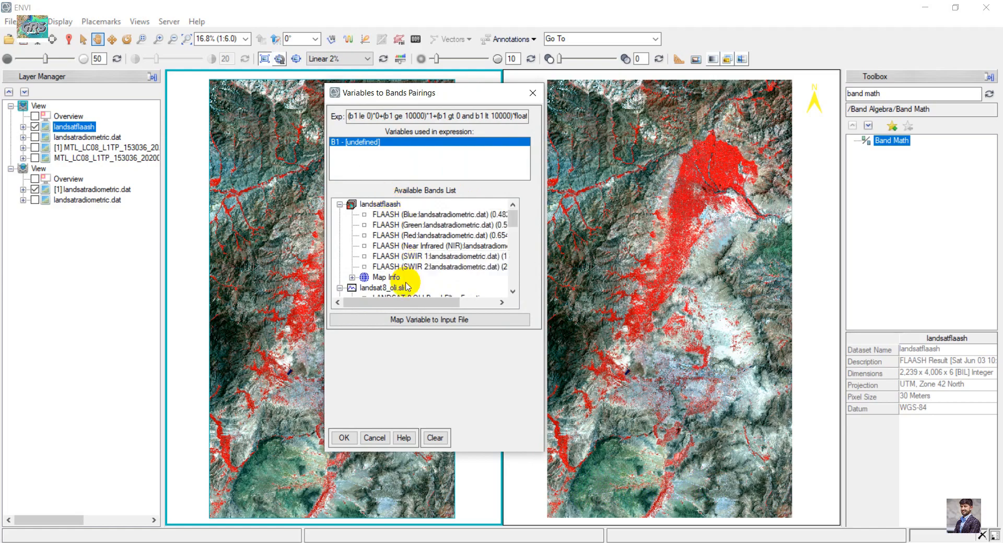
{"action": "left_click", "coordinate": [413, 323]}
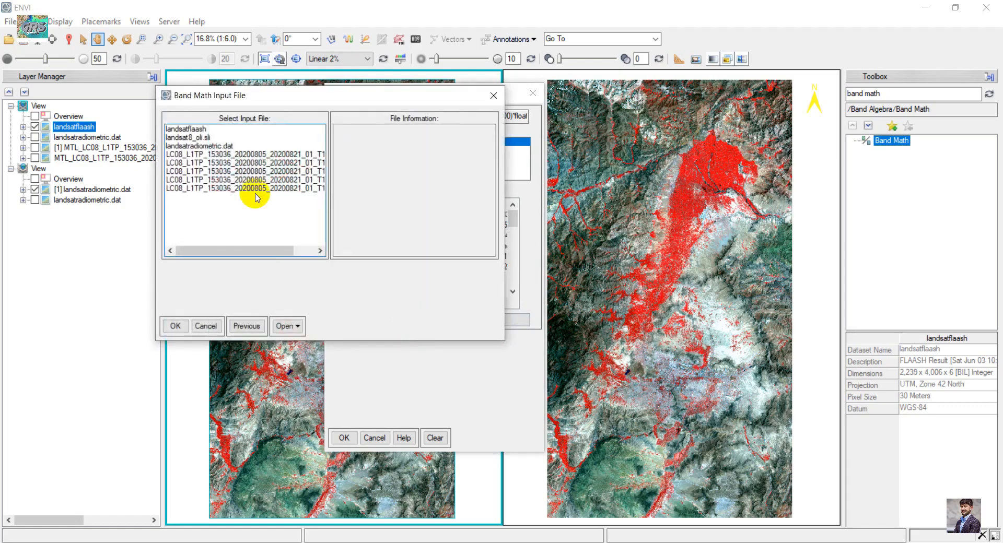
{"action": "left_click", "coordinate": [189, 129]}
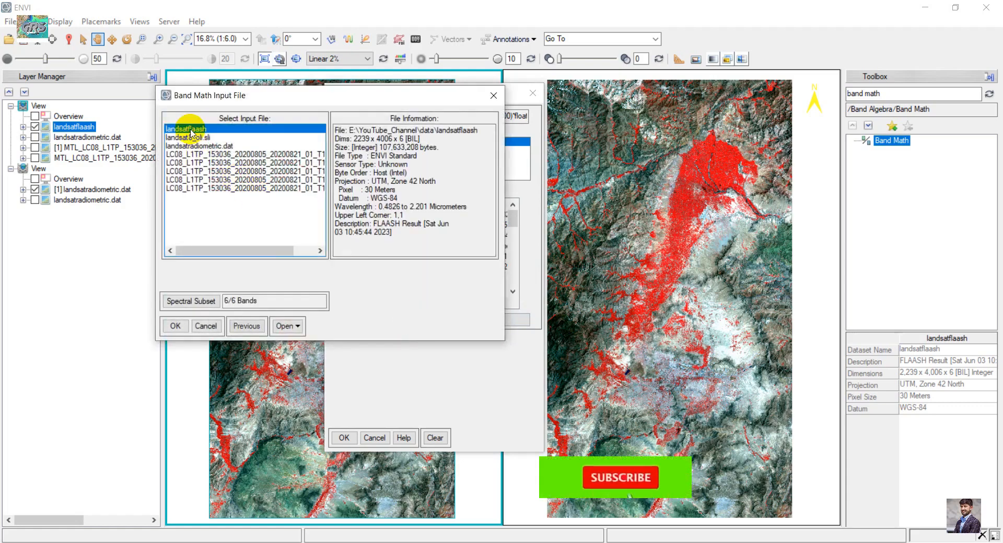
{"action": "left_click", "coordinate": [177, 325]}
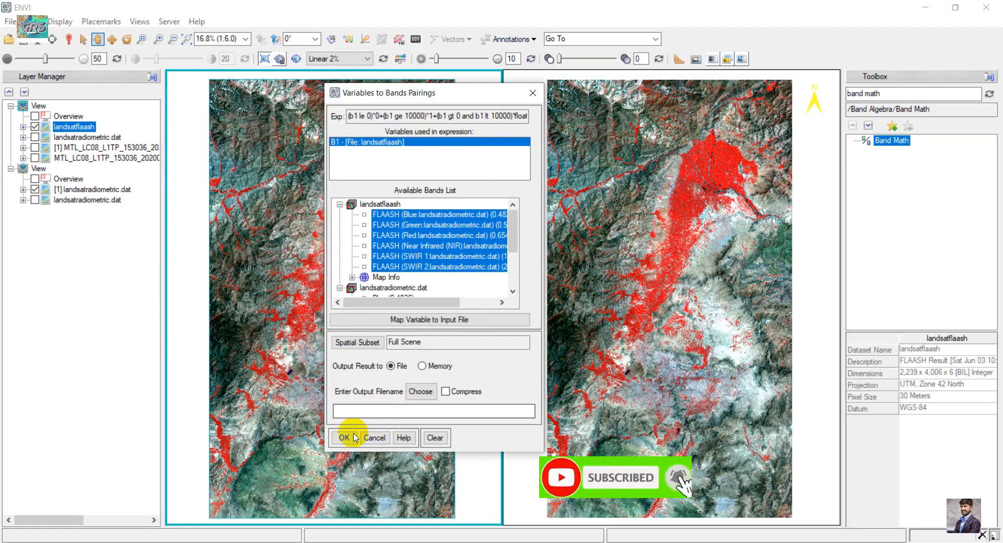
- Set the output filename to finalflaash and run the Band Math calculation
{"action": "left_click", "coordinate": [420, 396]}
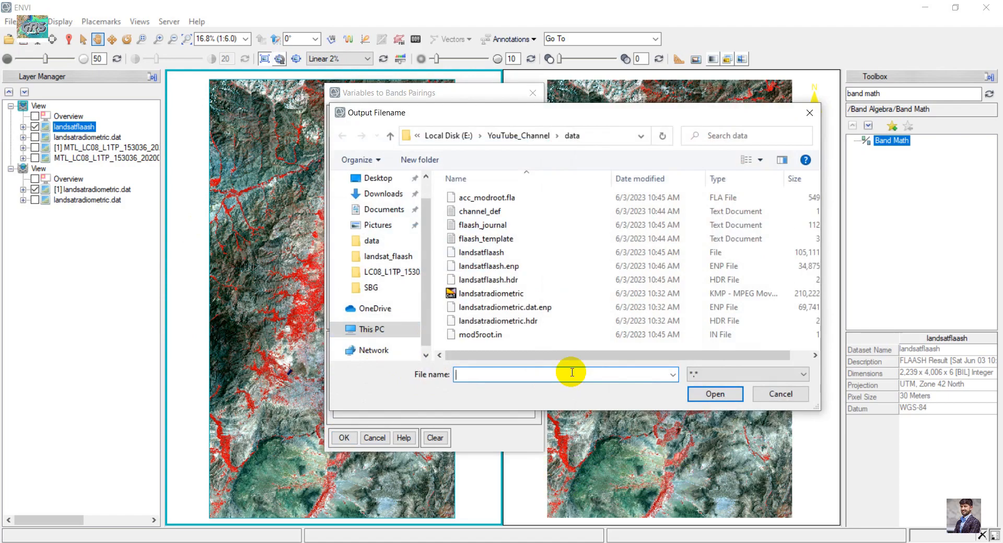
{"action": "type", "text": "finalflaash"}
{"action": "key", "text": "Return"}
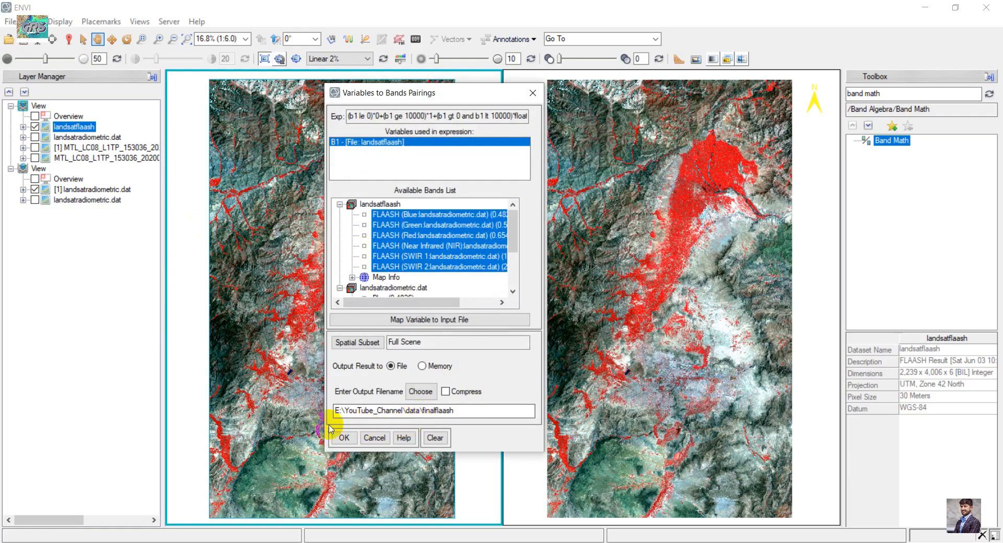
{"action": "left_click", "coordinate": [330, 429]}
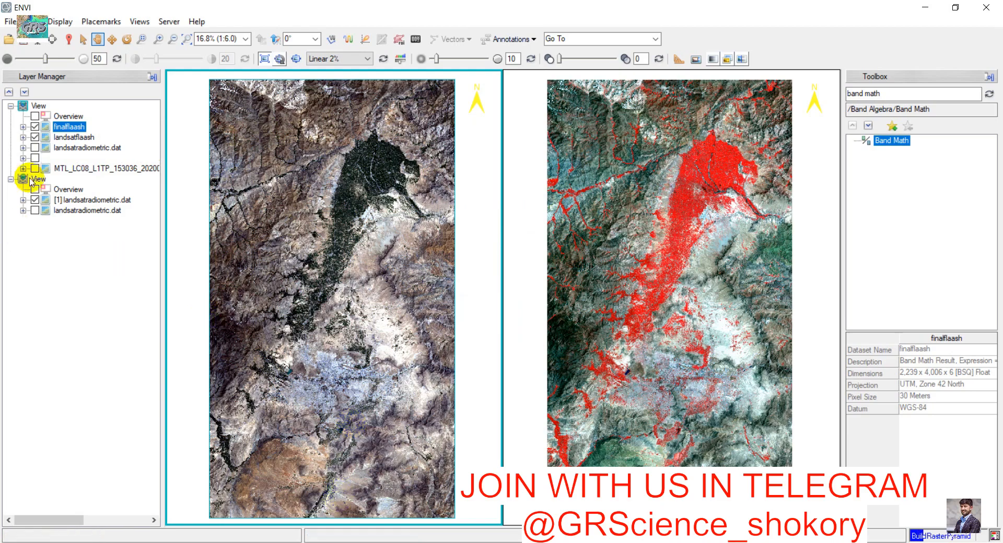
- Review the Quick Stats of the finalflaash layer, then close the statistics window
{"action": "left_click", "coordinate": [35, 137]}
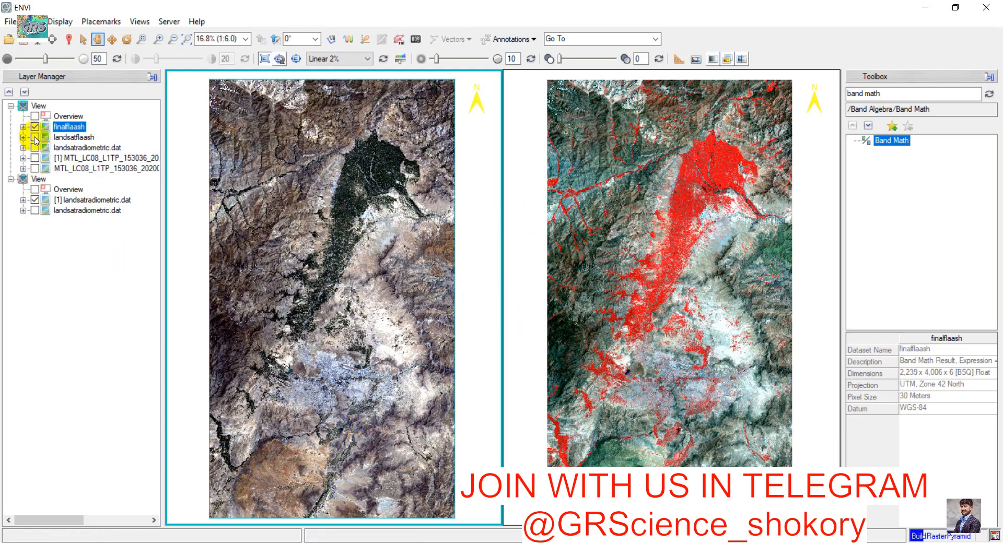
{"action": "right_click", "coordinate": [75, 129]}
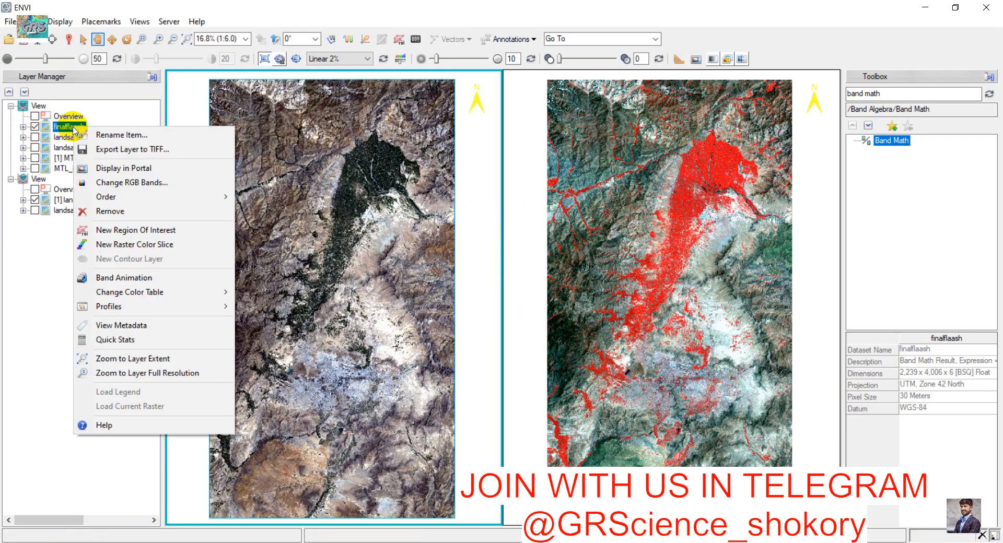
{"action": "left_click", "coordinate": [137, 339]}
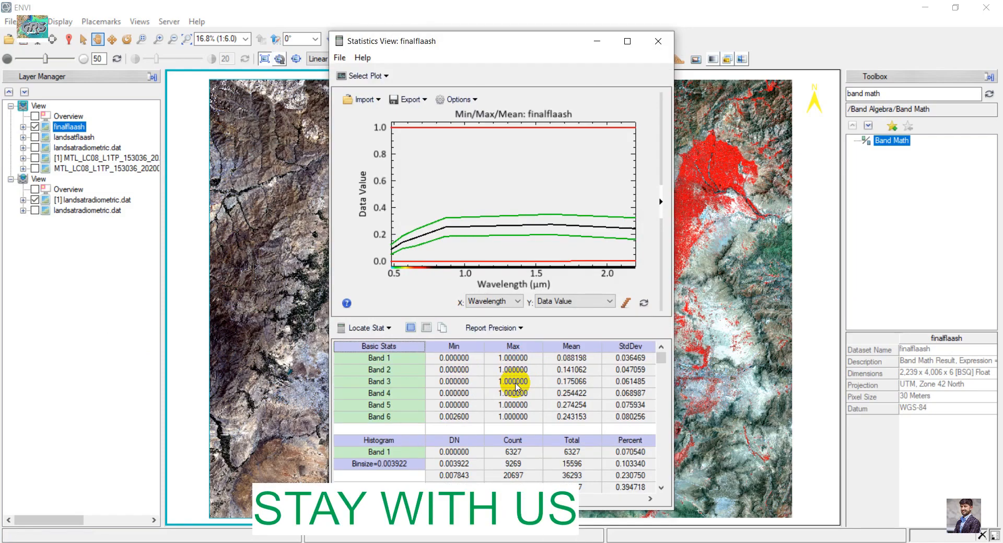
{"action": "scroll", "coordinate": [515, 386], "scroll_direction": "down", "scroll_amount": 2}
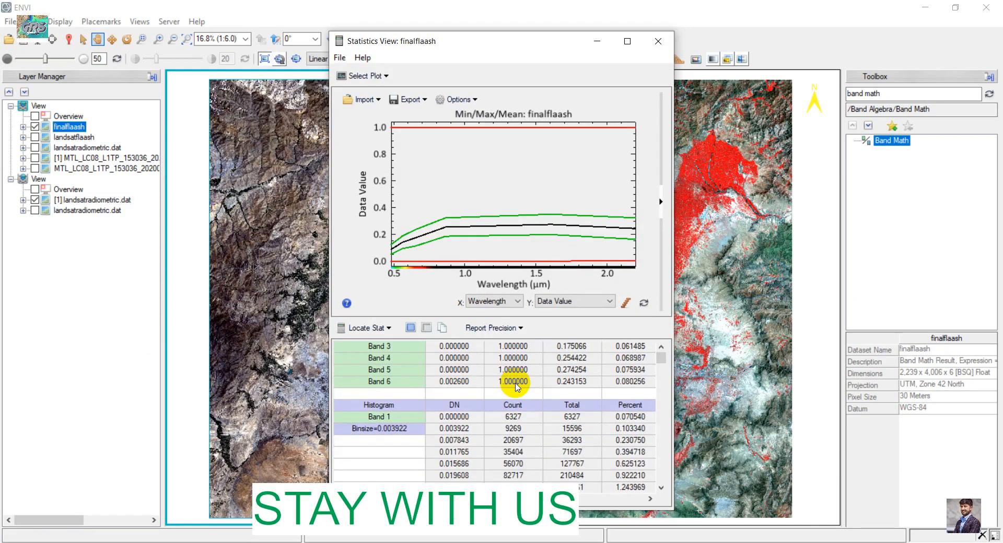
{"action": "left_click", "coordinate": [659, 42]}
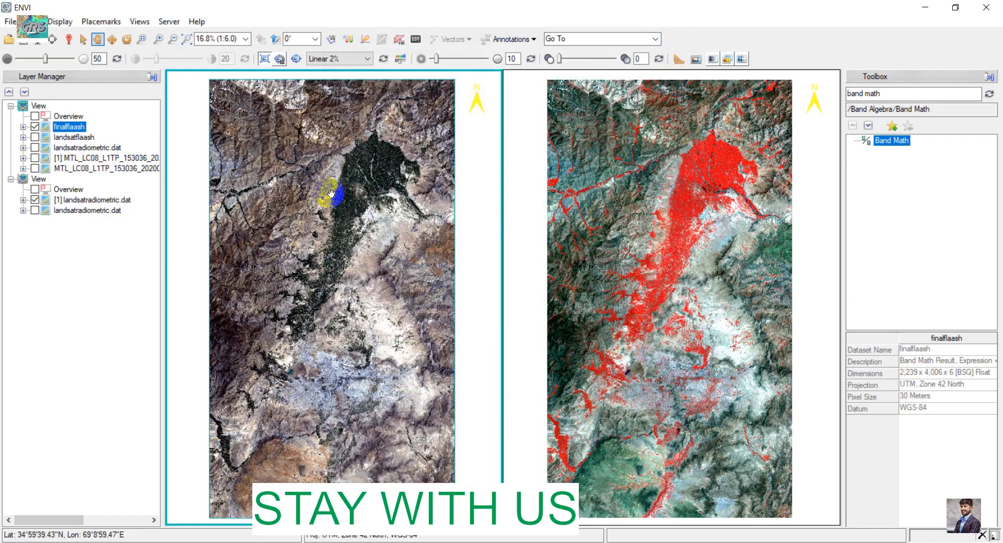